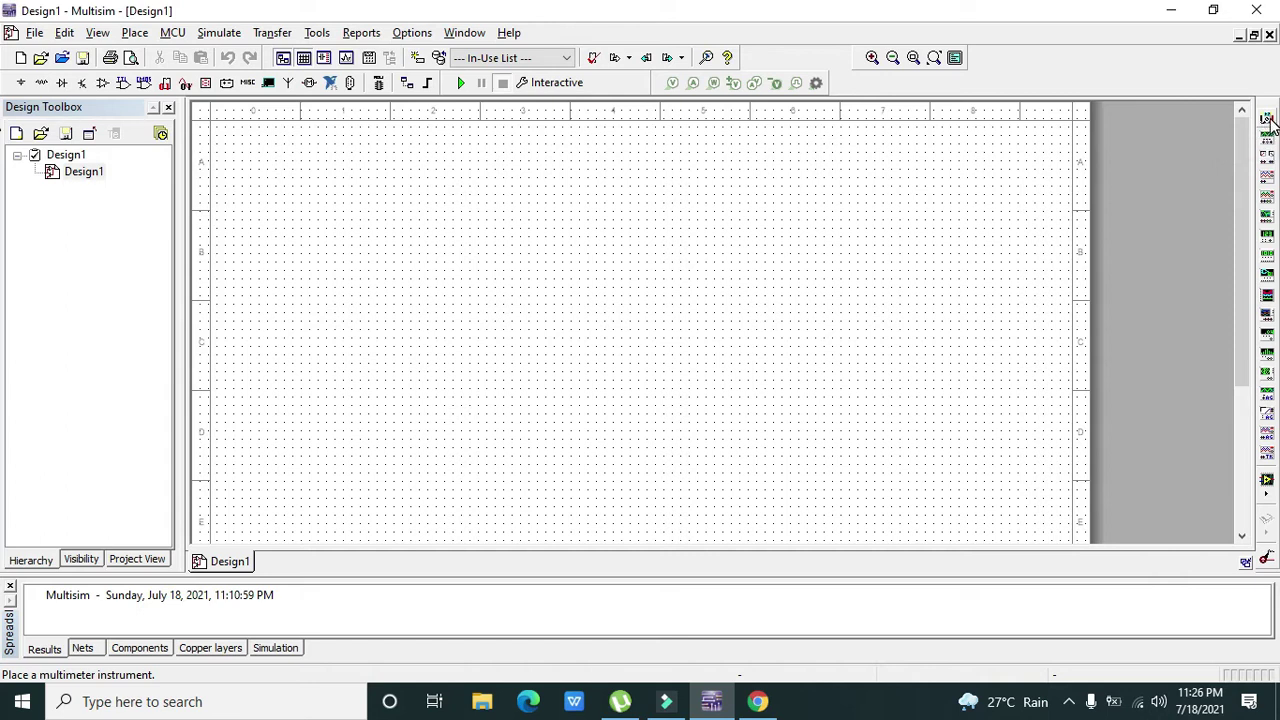
- Place multimeter XMM1 on the empty sheet and nudge it just right of centre
click(1268, 118)
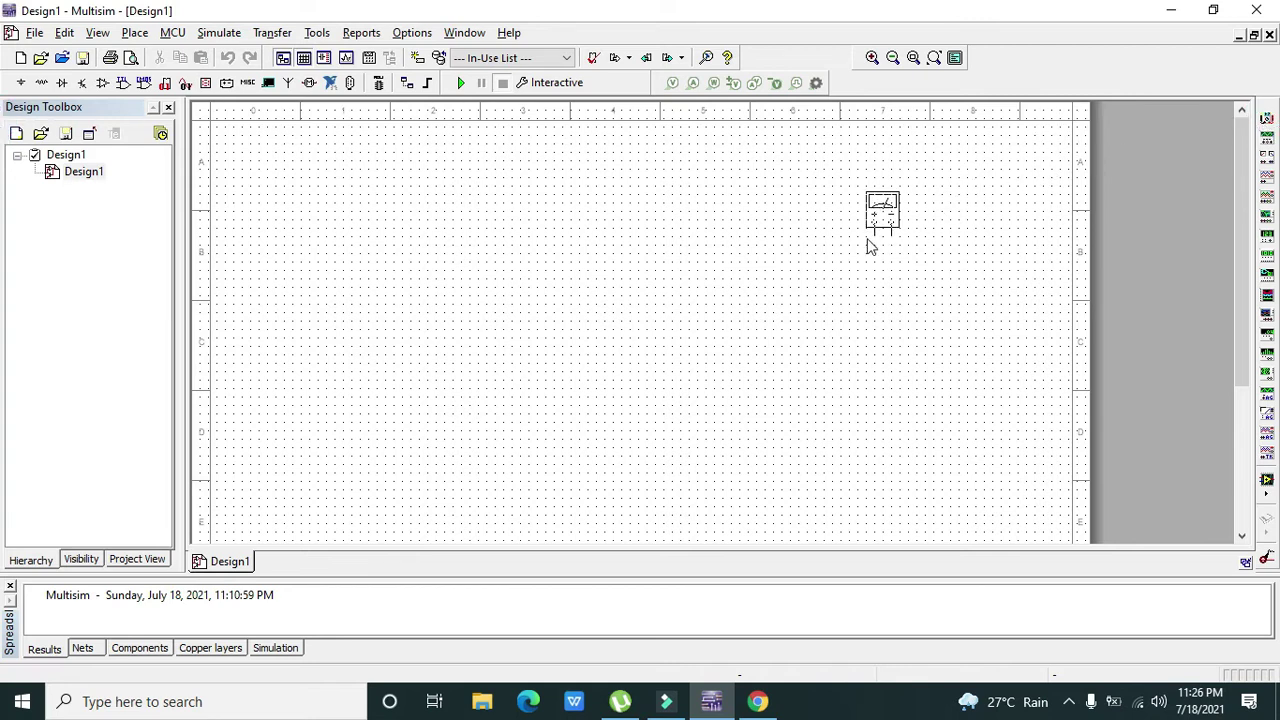
click(843, 262)
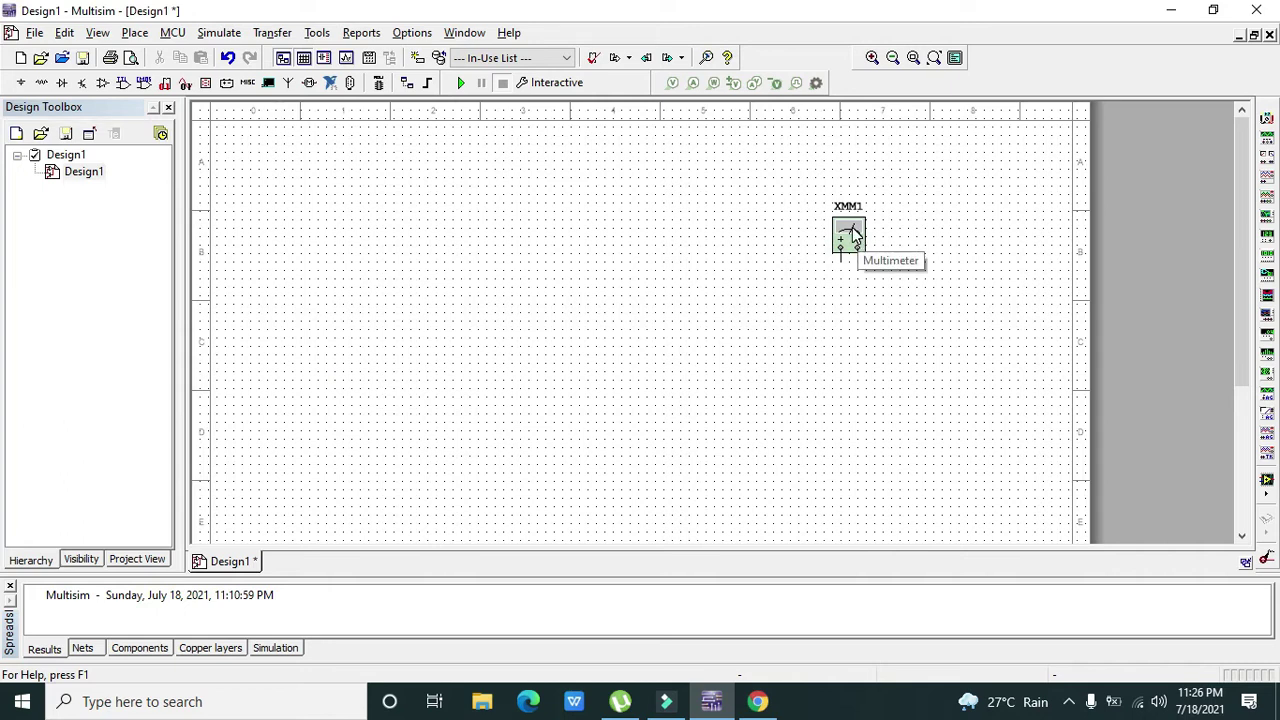
drag(852, 235, 812, 256)
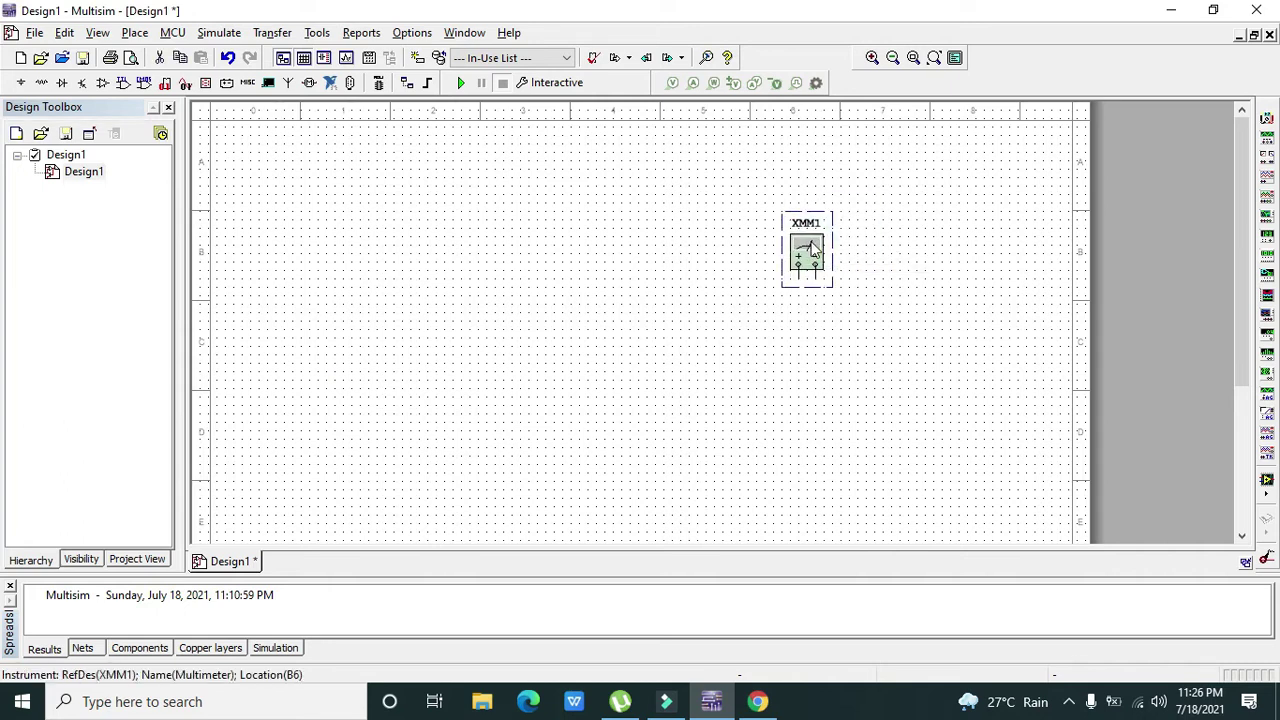
click(898, 277)
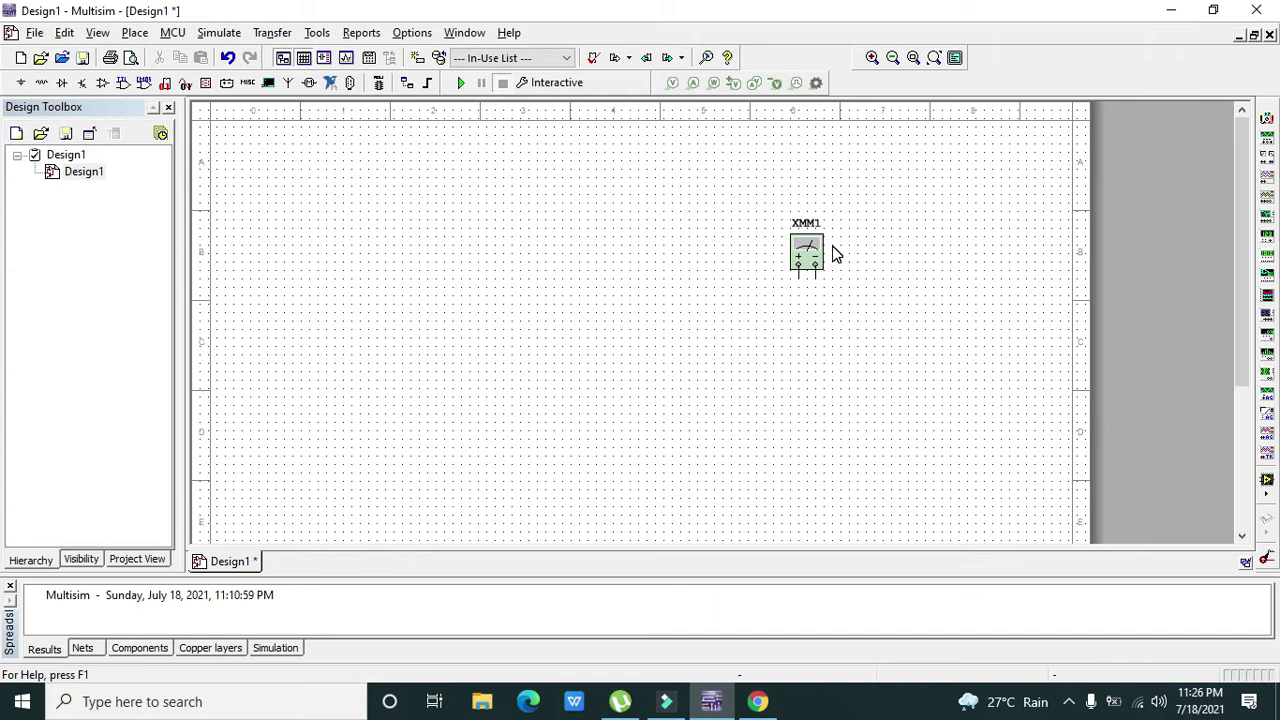
click(808, 262)
drag(808, 262, 791, 264)
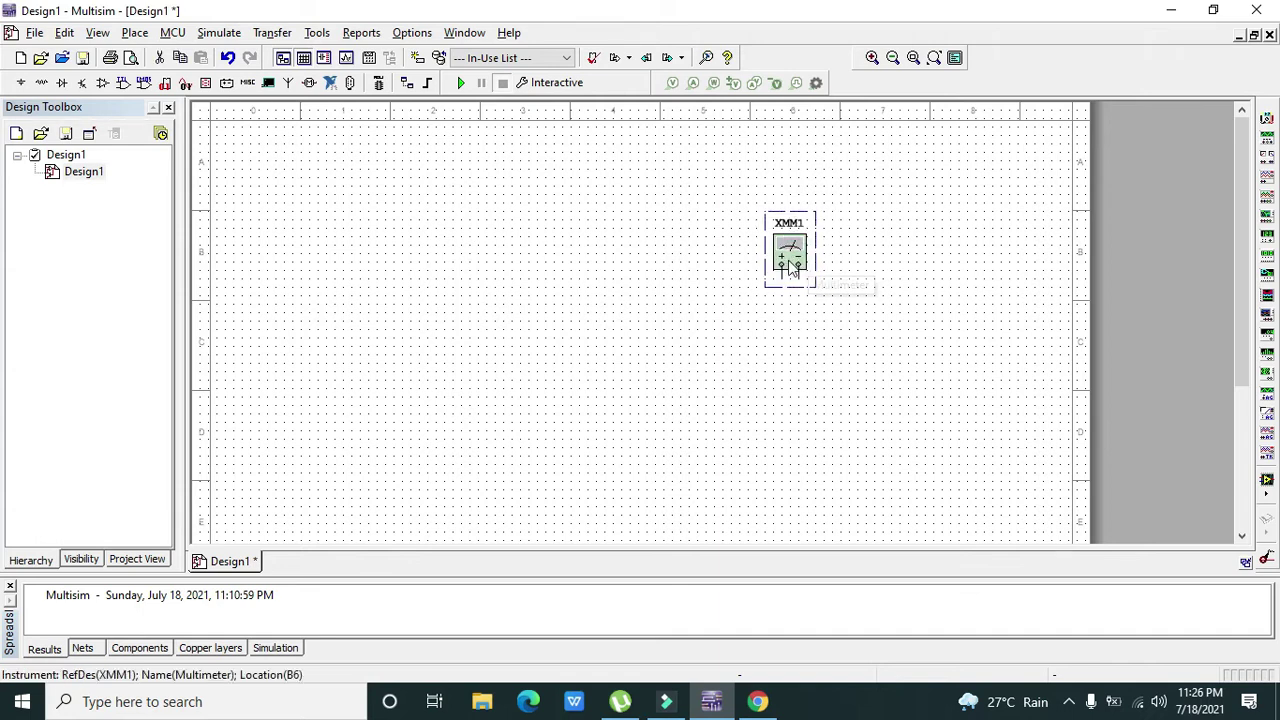
click(703, 257)
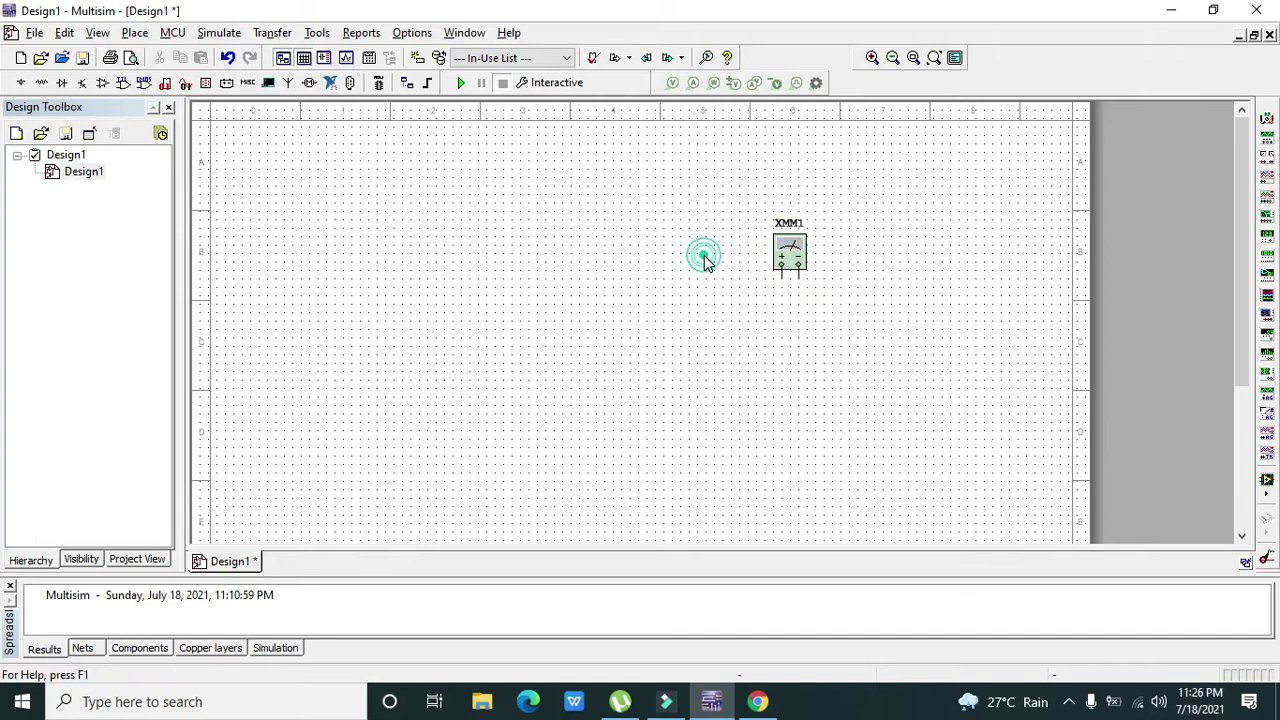
- Place a 1Vpk, 1kHz AC voltage source V1 left of the multimeter
click(25, 86)
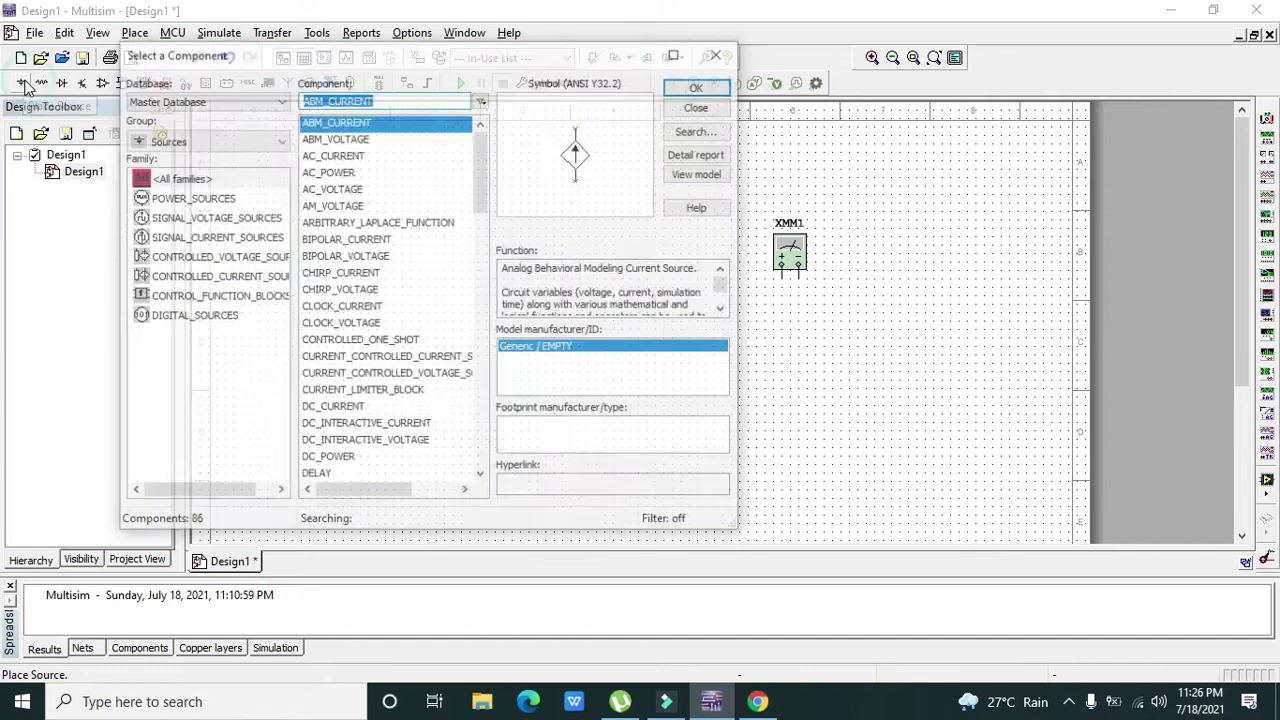
click(345, 188)
click(718, 86)
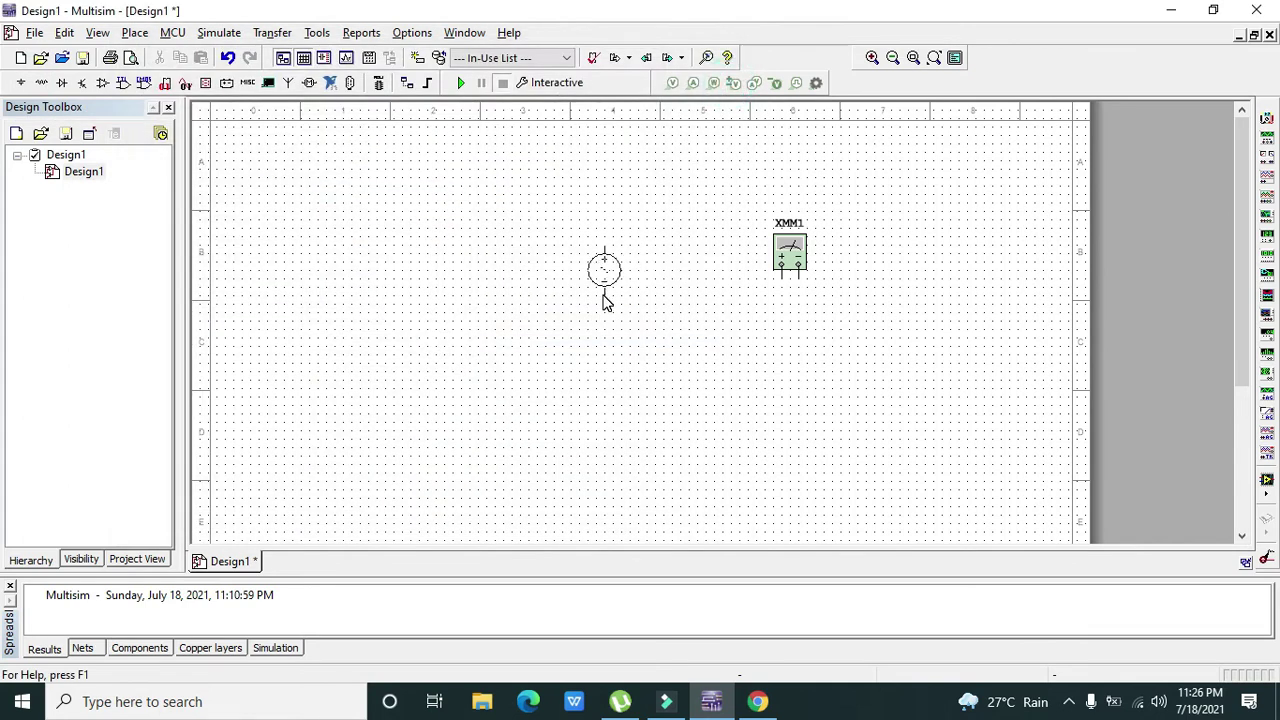
key(Escape)
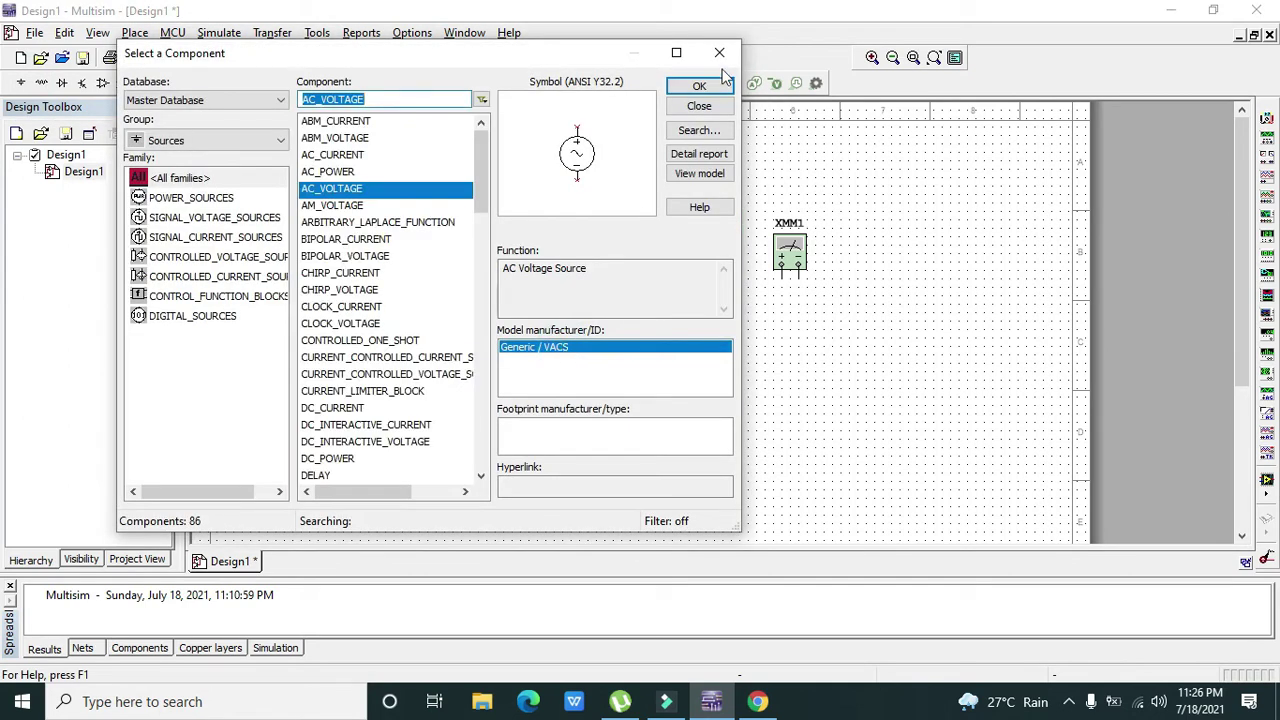
click(719, 52)
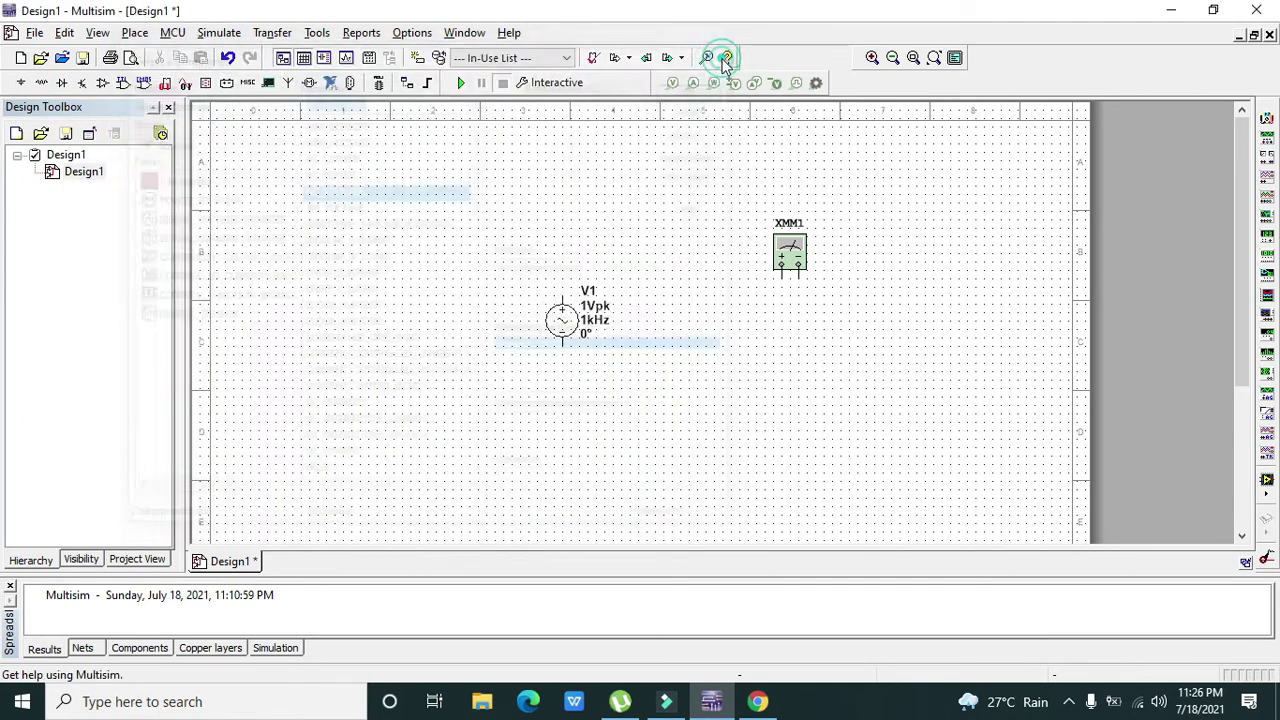
- Wire XMM1's + terminal to V1's top and its − terminal to V1's bottom
click(783, 278)
click(561, 293)
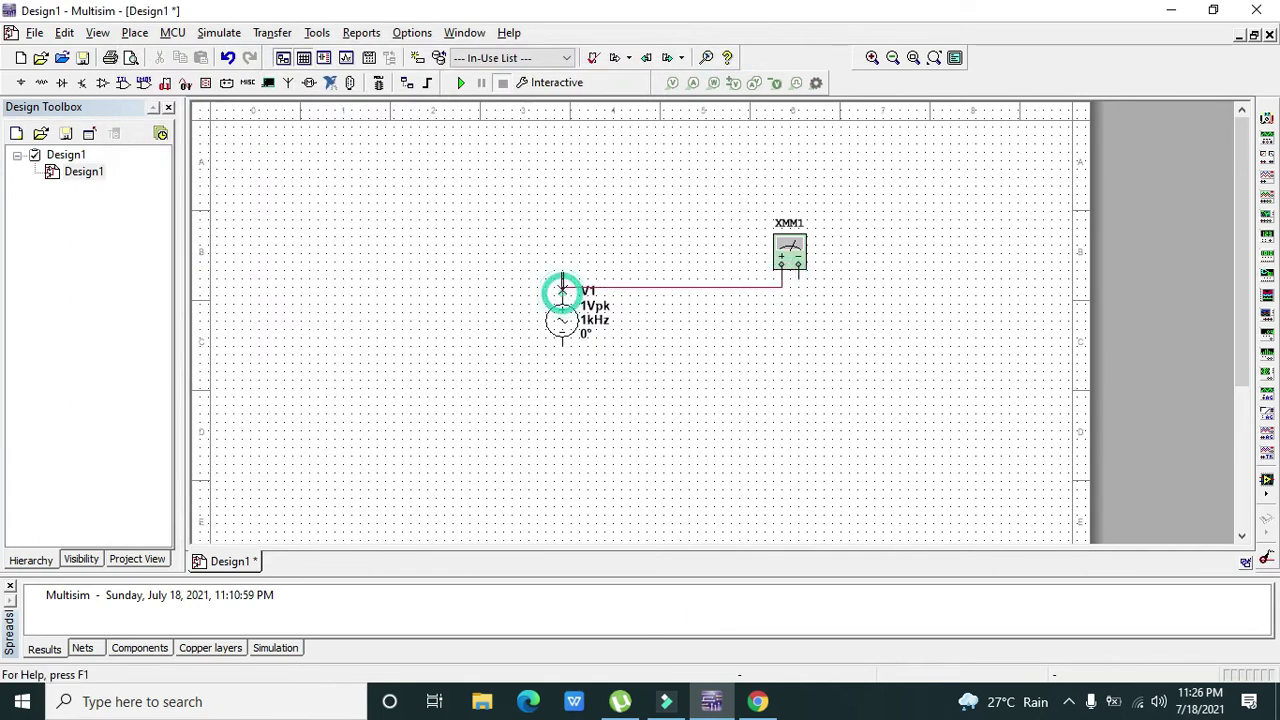
click(798, 278)
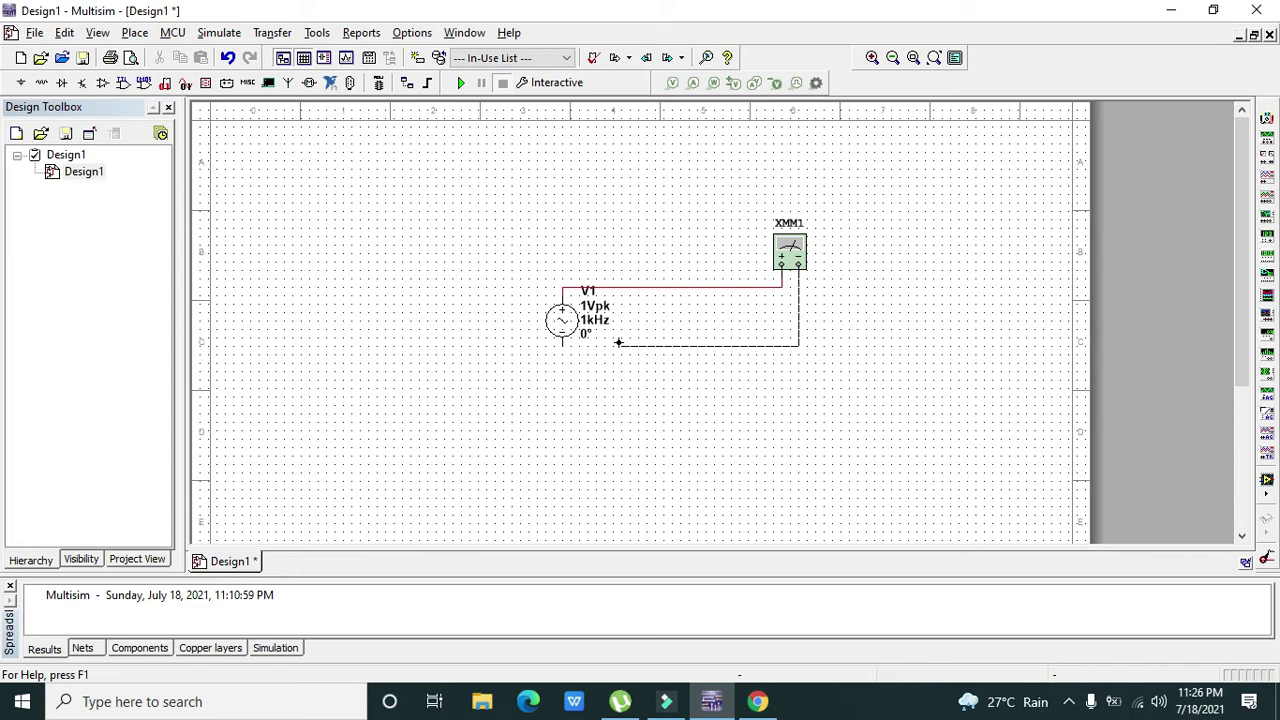
click(563, 345)
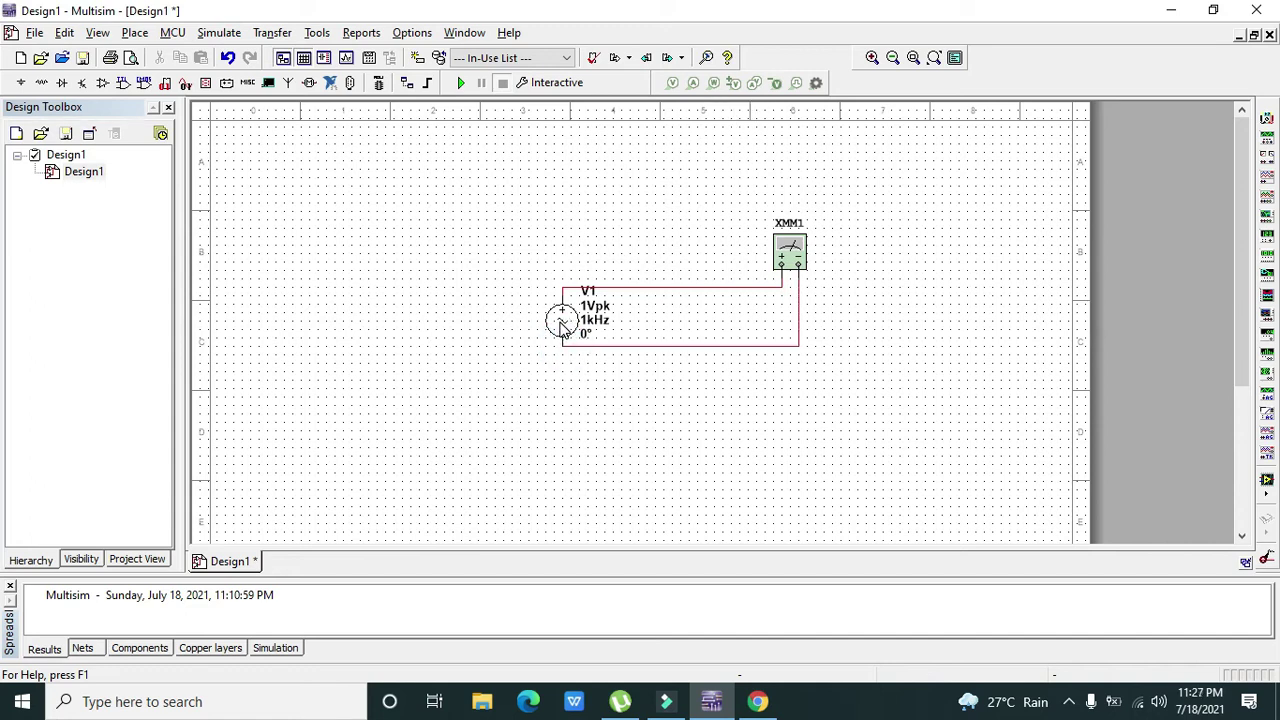
- Change V1's Voltage (Pk) value to 10.45 V
double_click(561, 328)
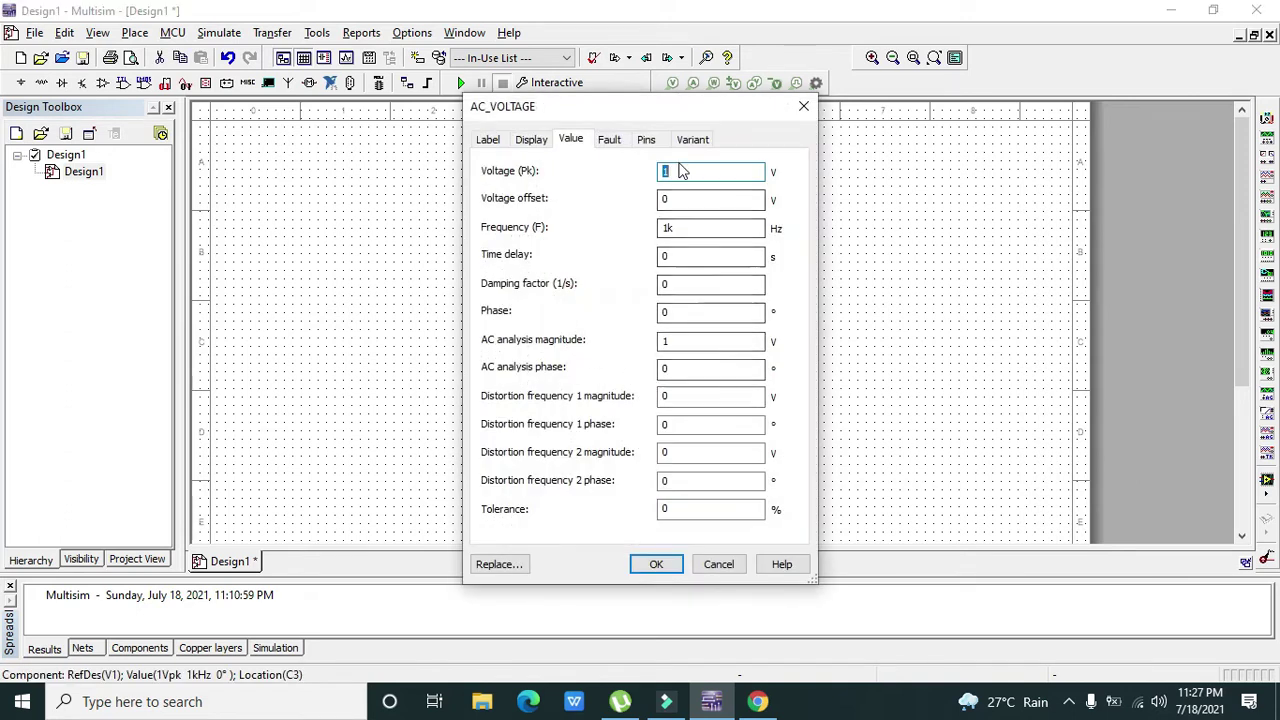
text(1)
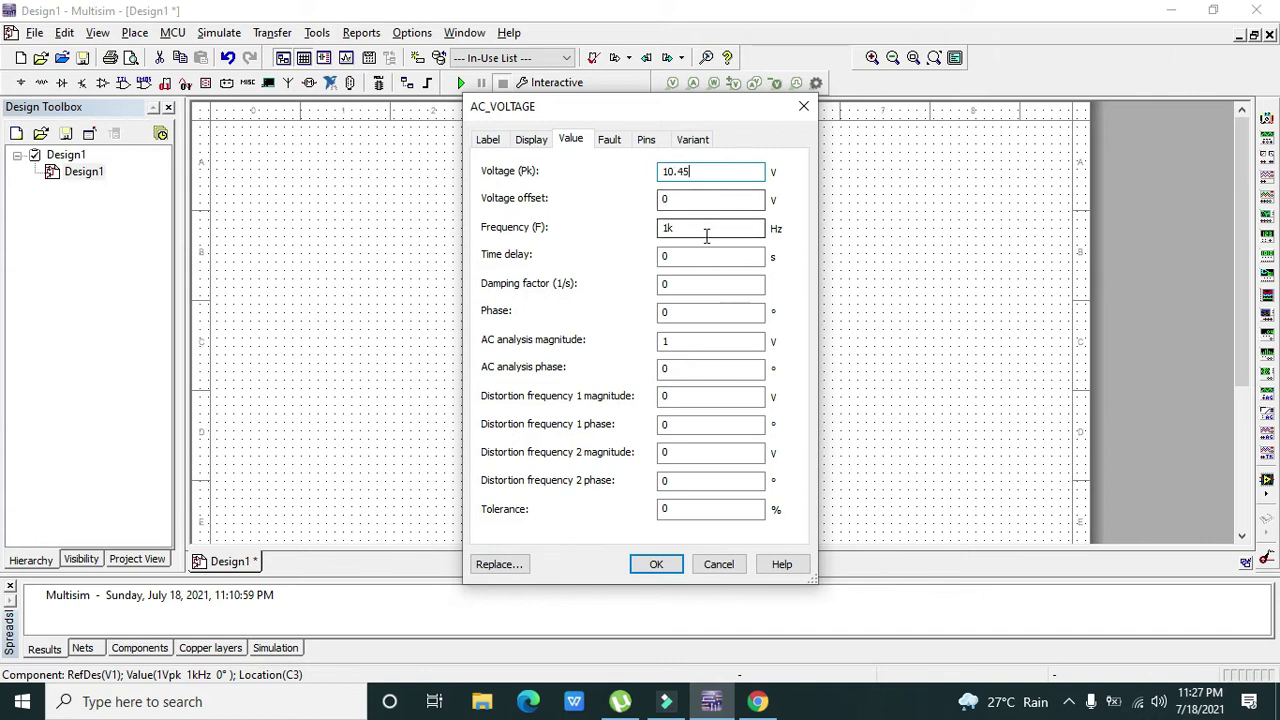
click(656, 565)
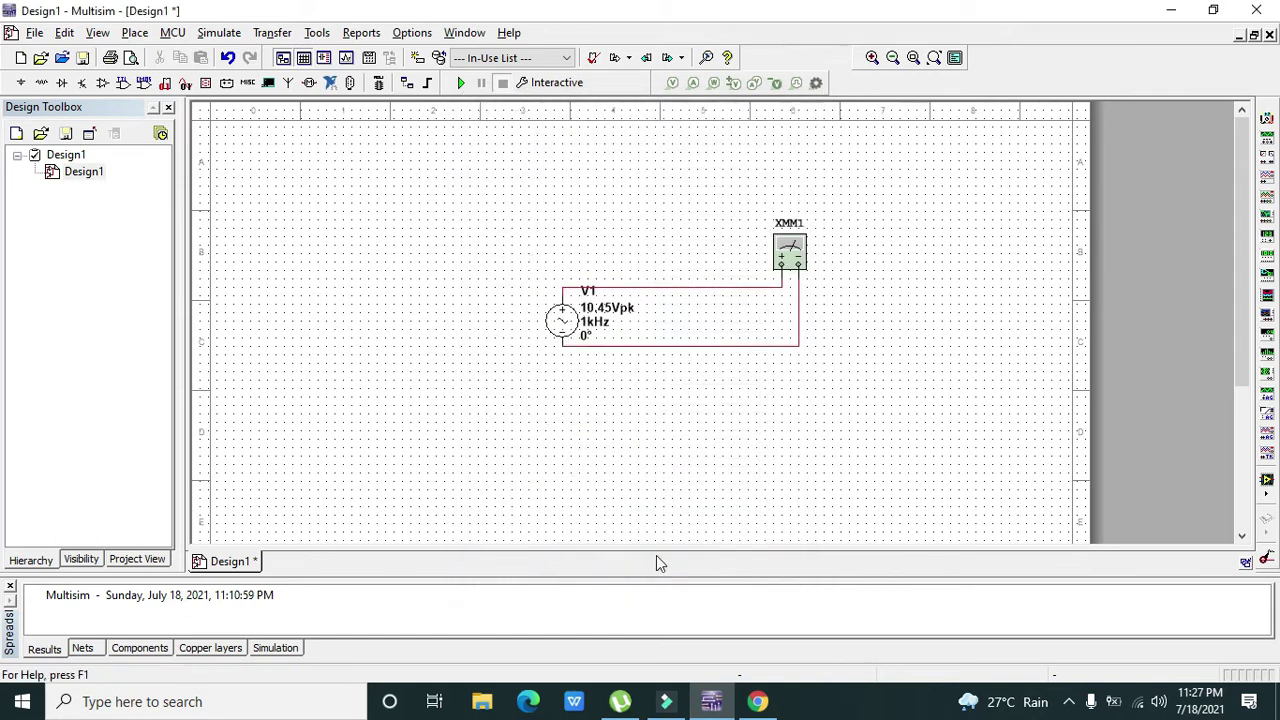
- Add a GROUND on the bottom wire between V1 and XMM1's negative terminal, then run the simulation
click(462, 84)
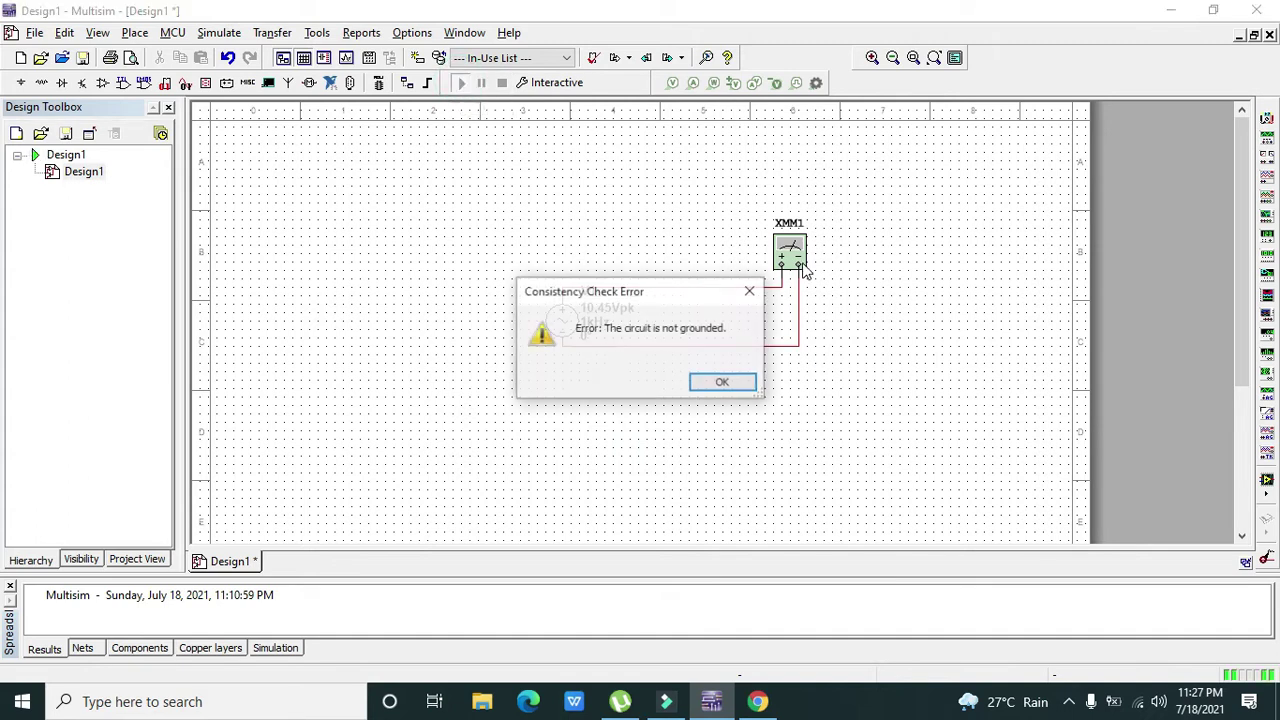
click(722, 385)
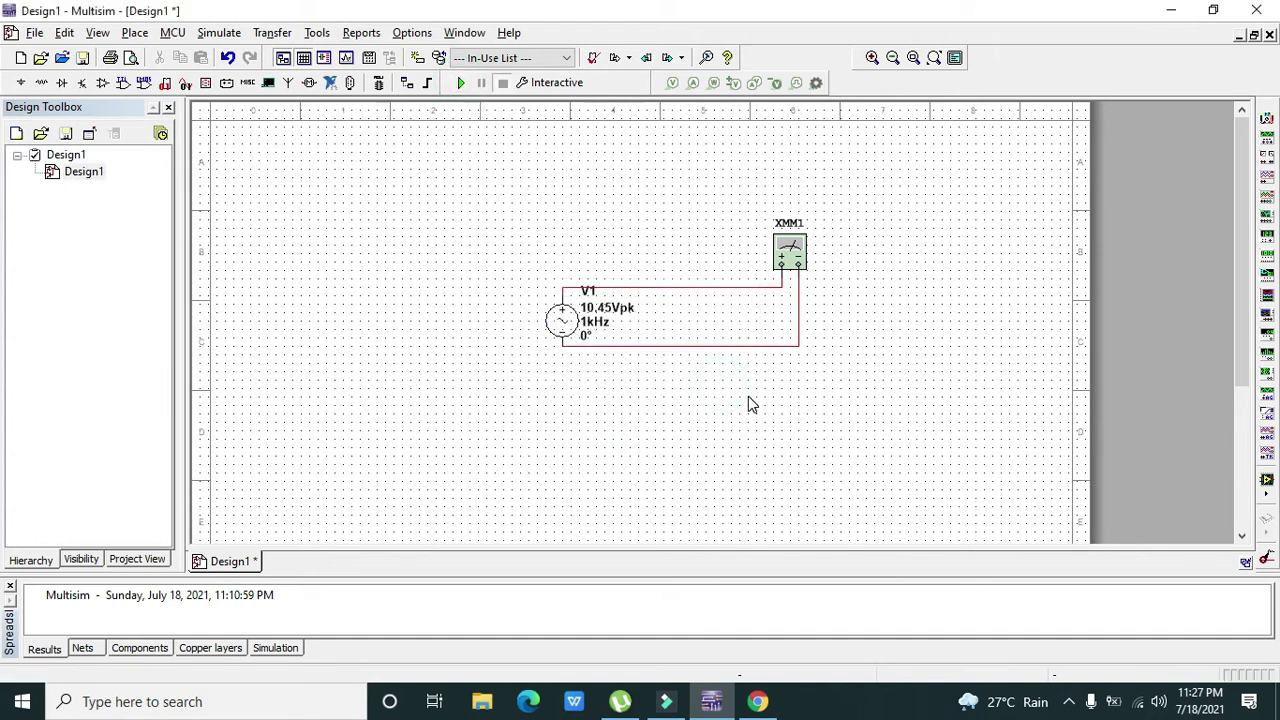
click(21, 82)
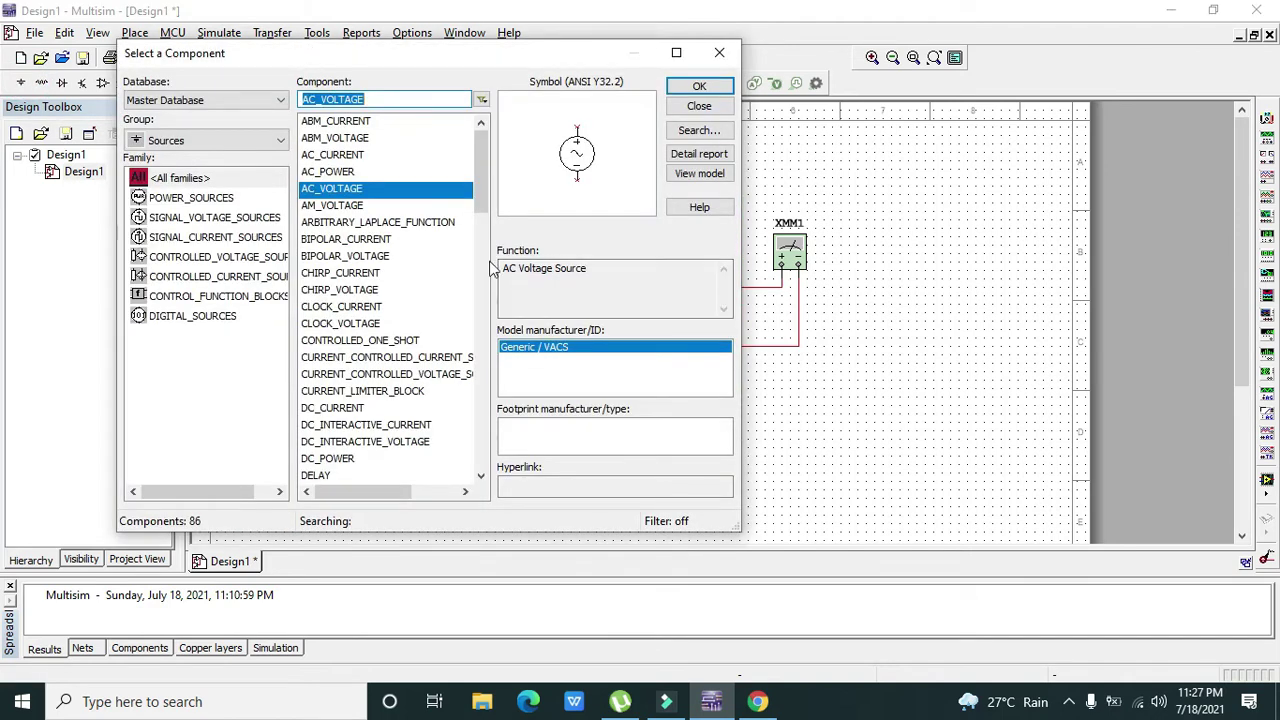
click(484, 262)
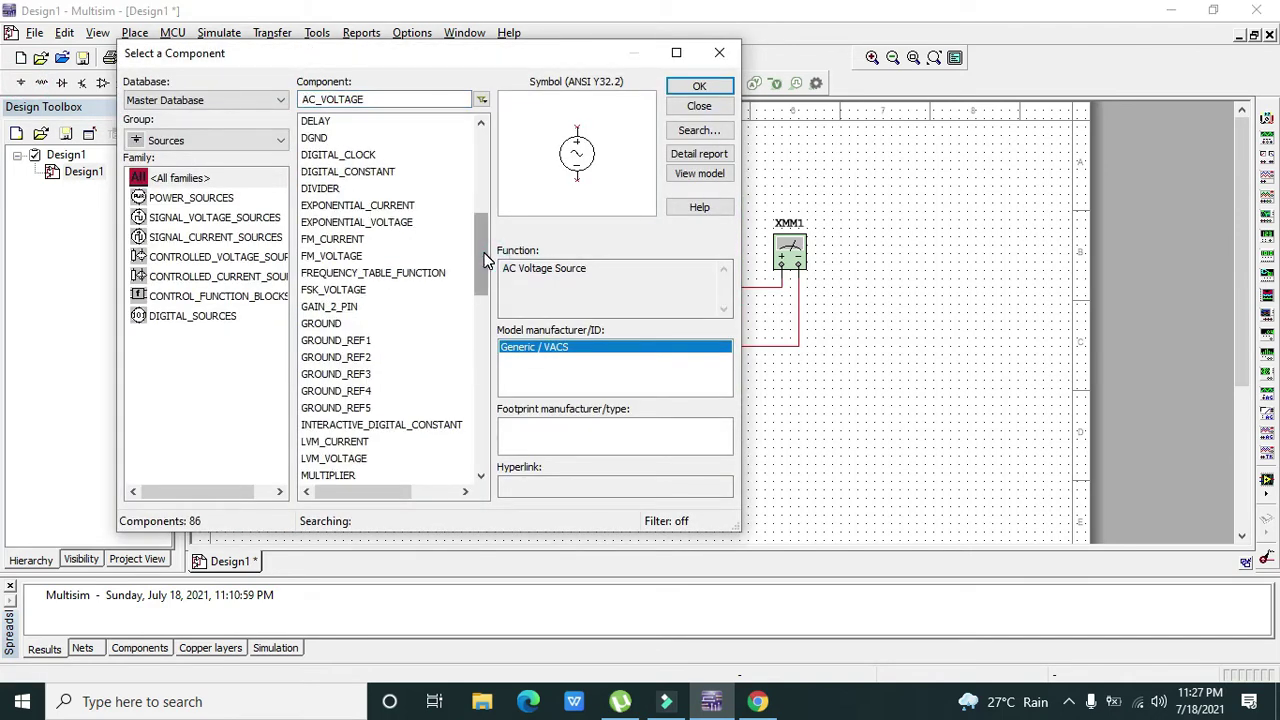
click(330, 323)
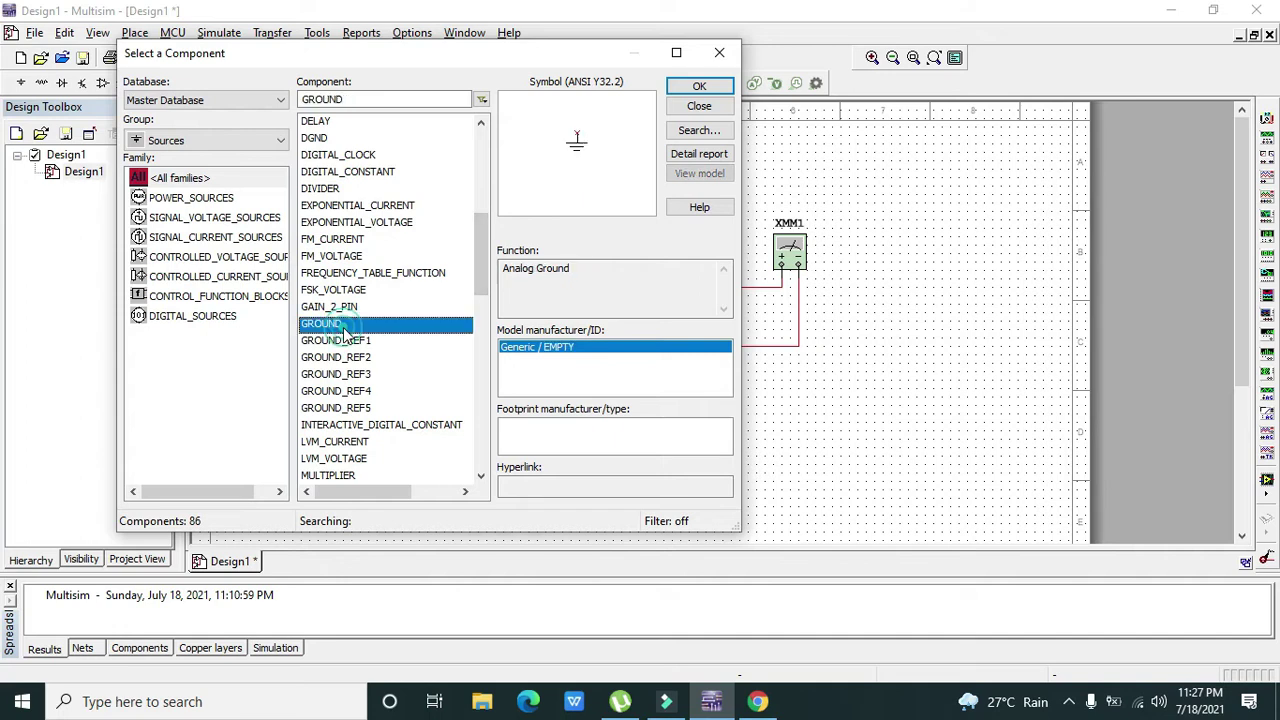
click(699, 87)
click(752, 354)
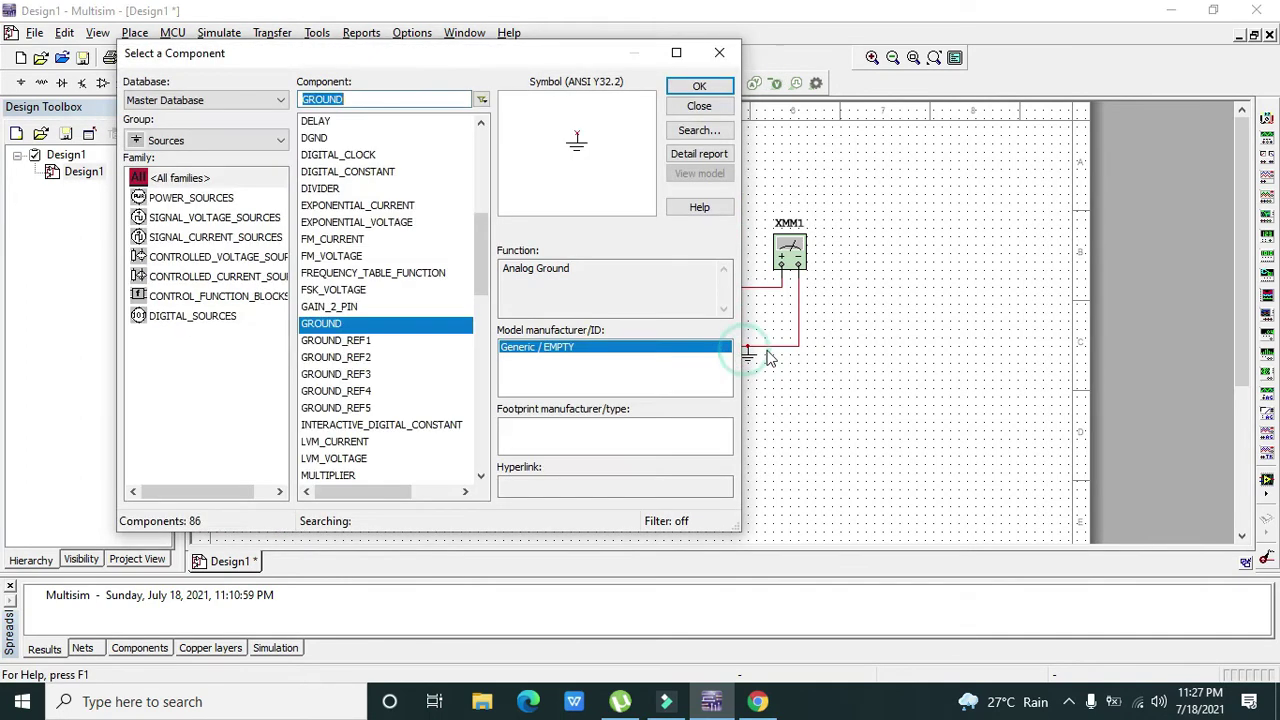
click(719, 52)
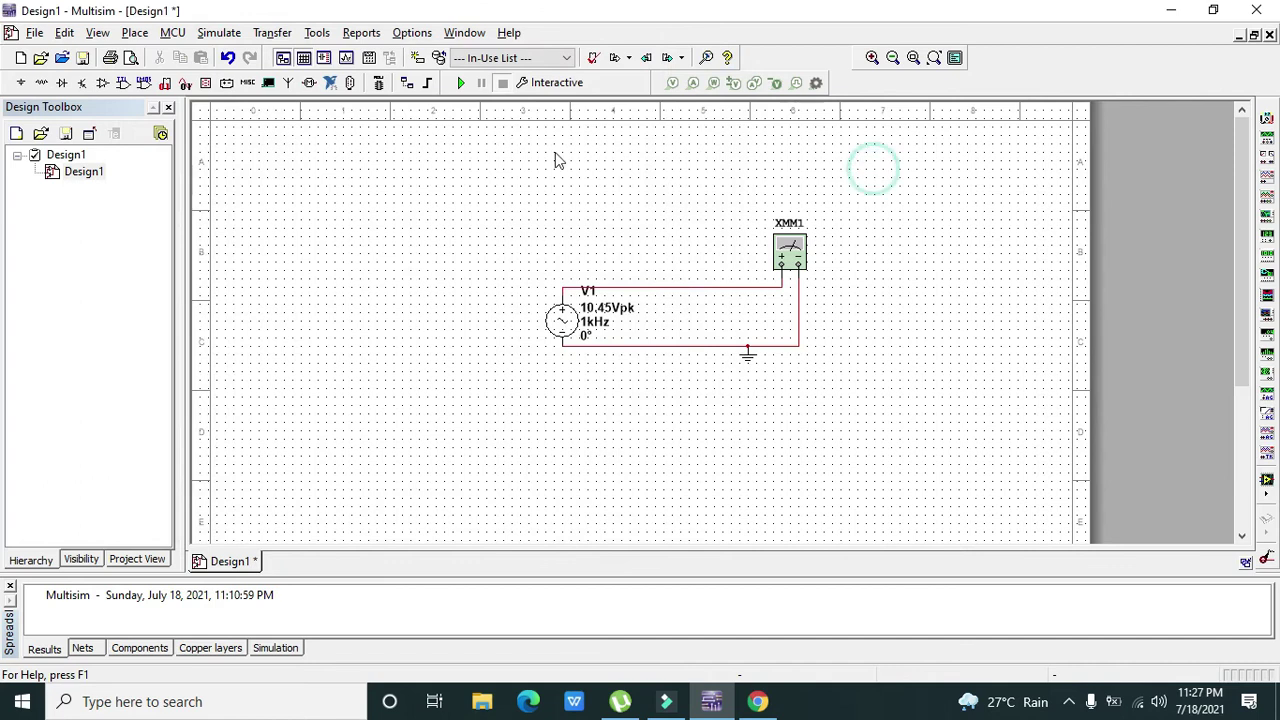
click(460, 83)
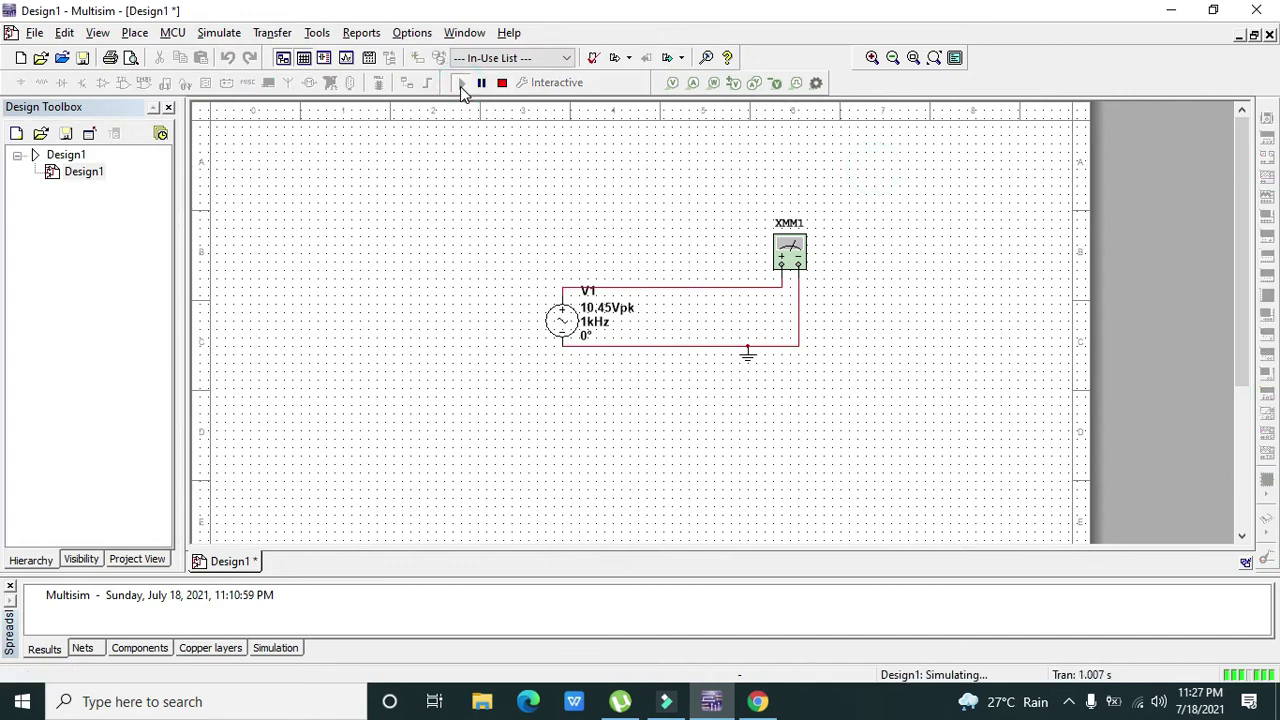
- Switch XMM1 to AC volts to read 7.389 V, then stop and raise the top wire
double_click(803, 247)
drag(649, 277, 951, 218)
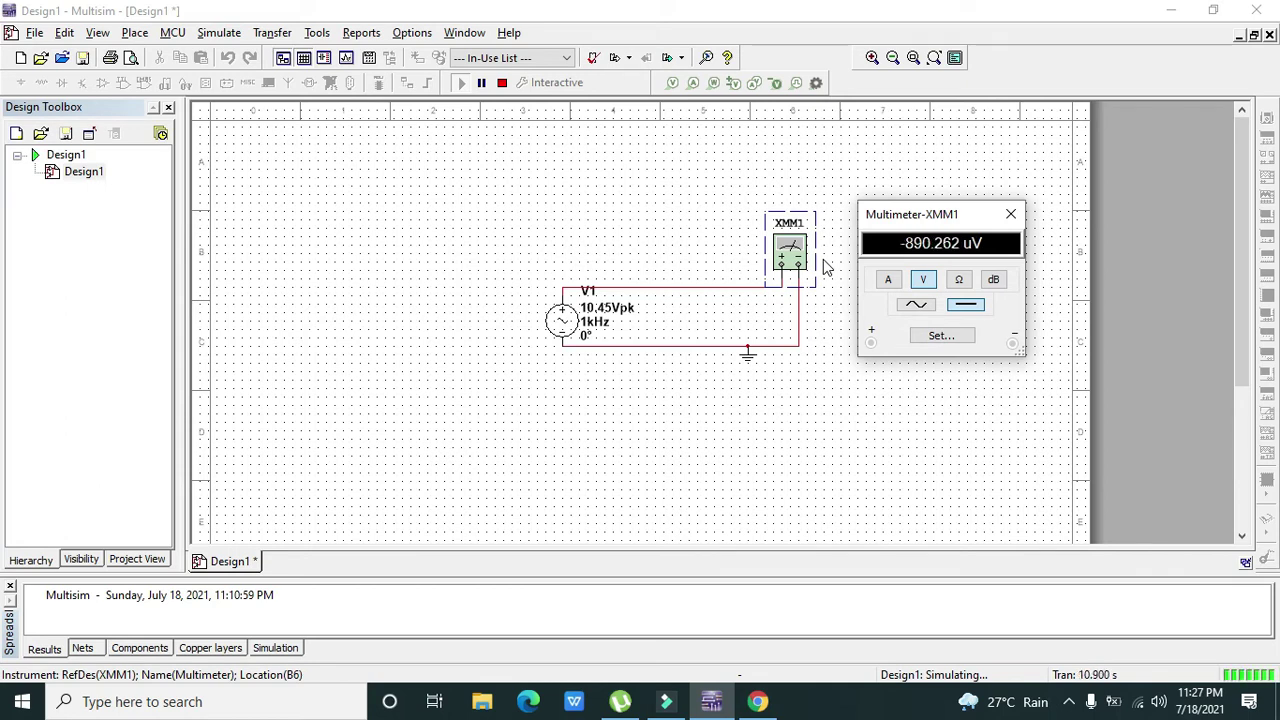
click(984, 310)
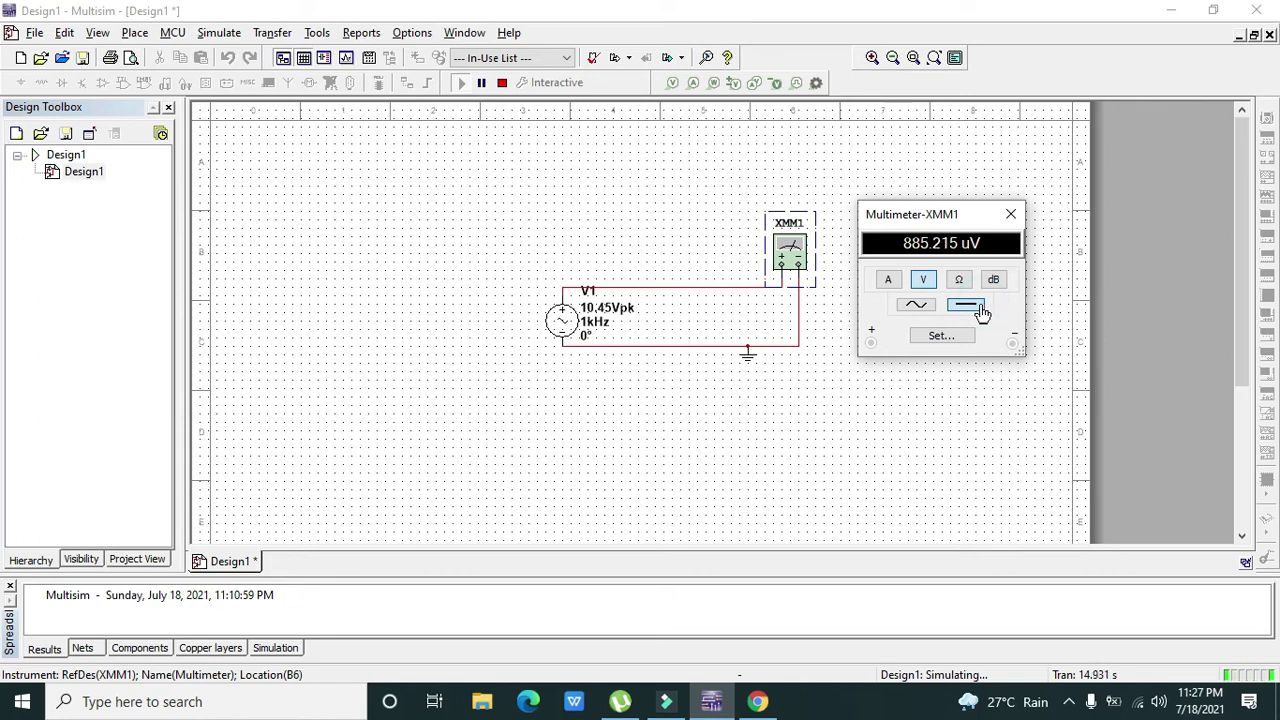
click(915, 307)
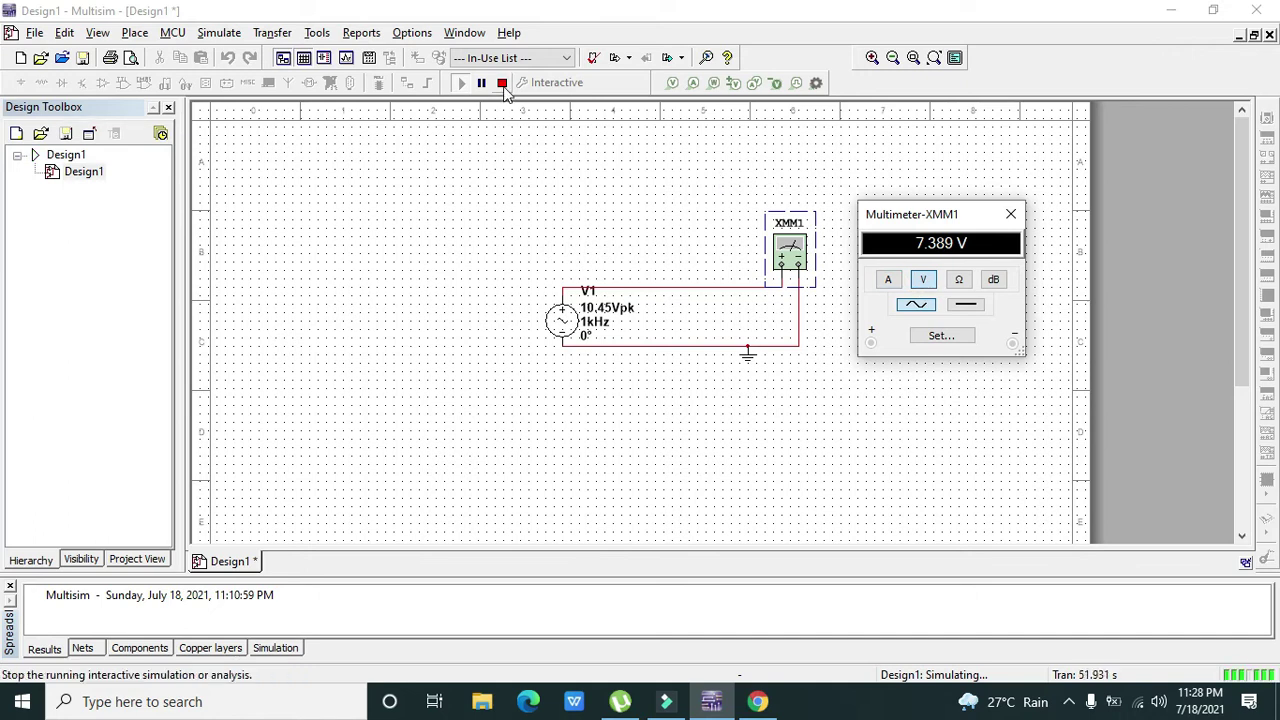
click(502, 83)
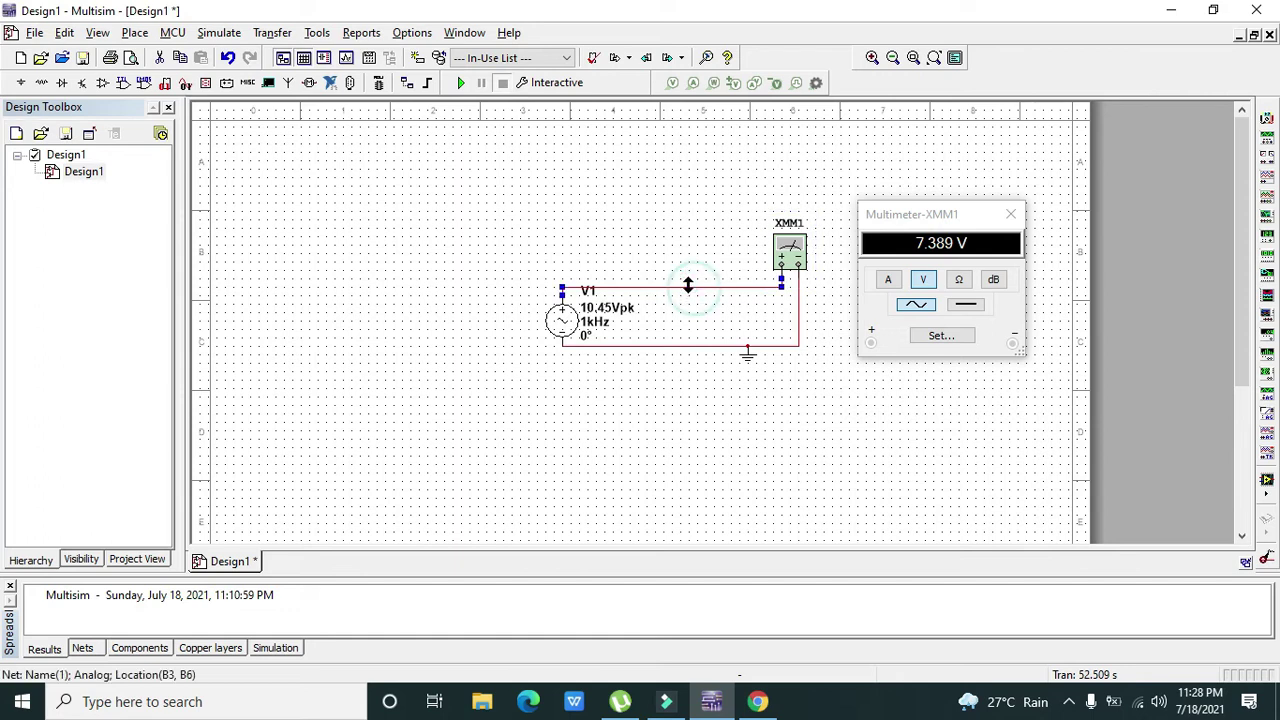
drag(686, 287, 678, 278)
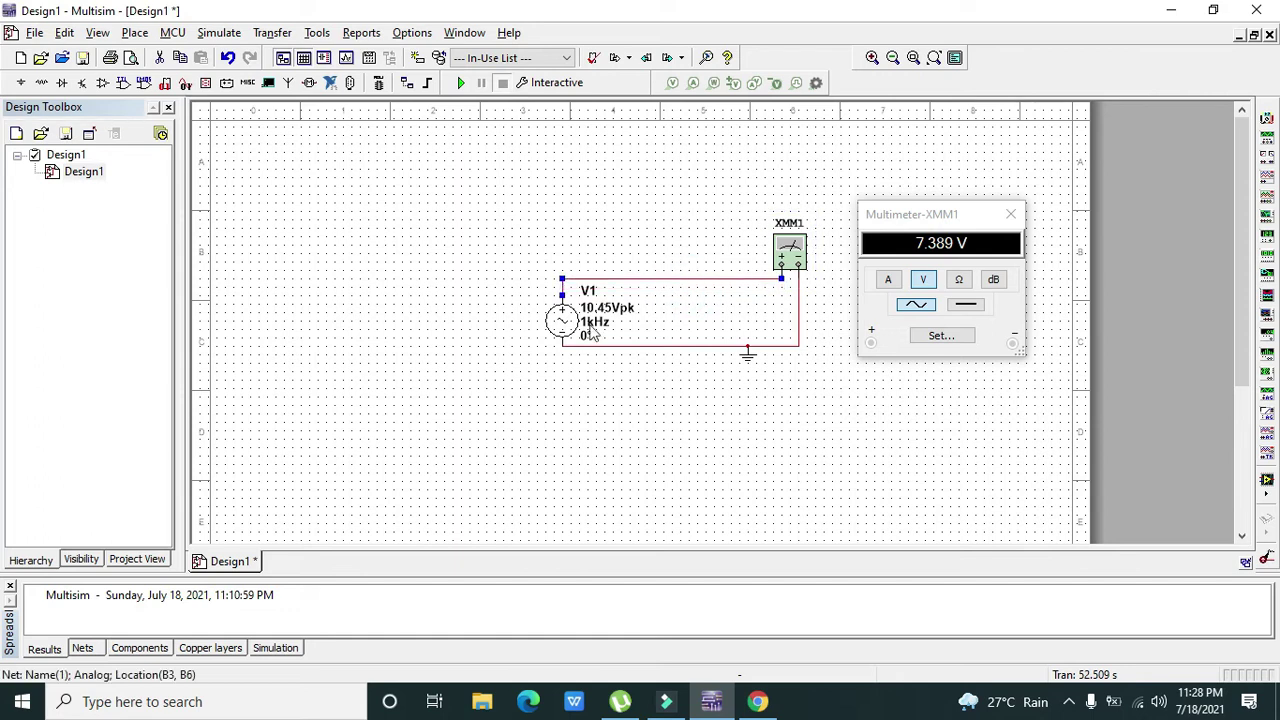
- Delete AC source V1 and place a 12 V DC_POWER battery left of the multimeter
click(562, 326)
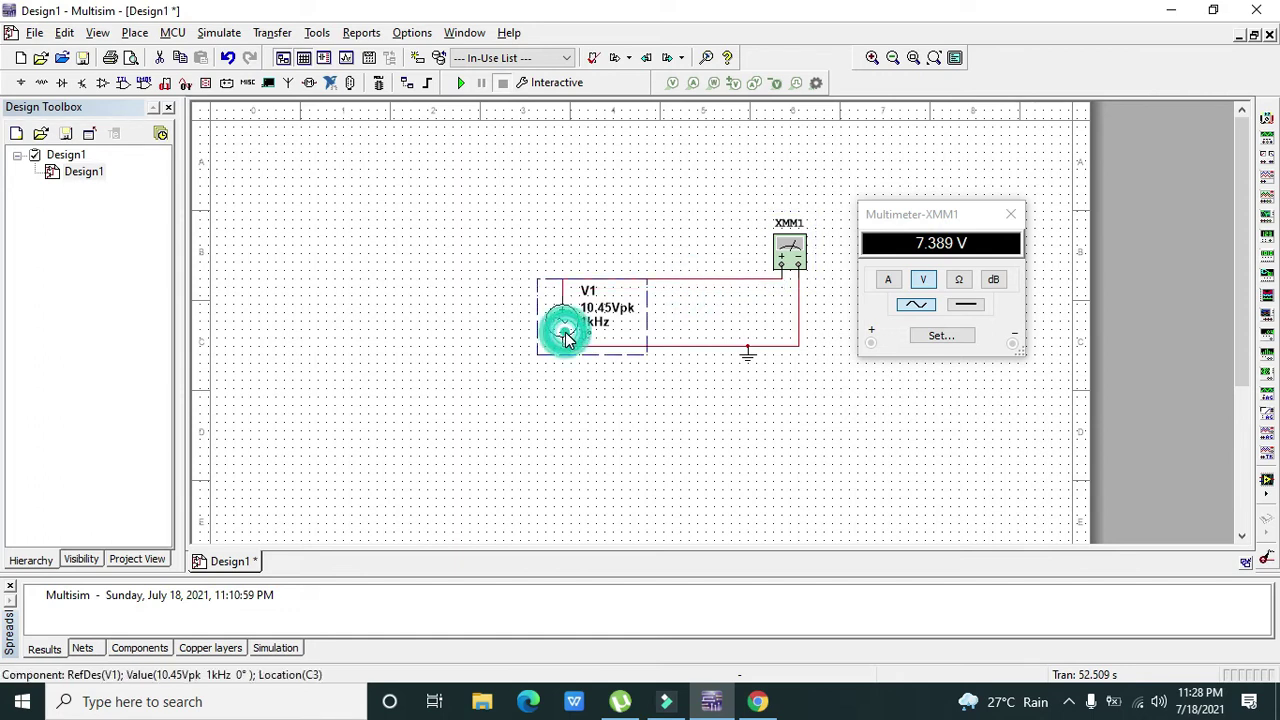
key(Delete)
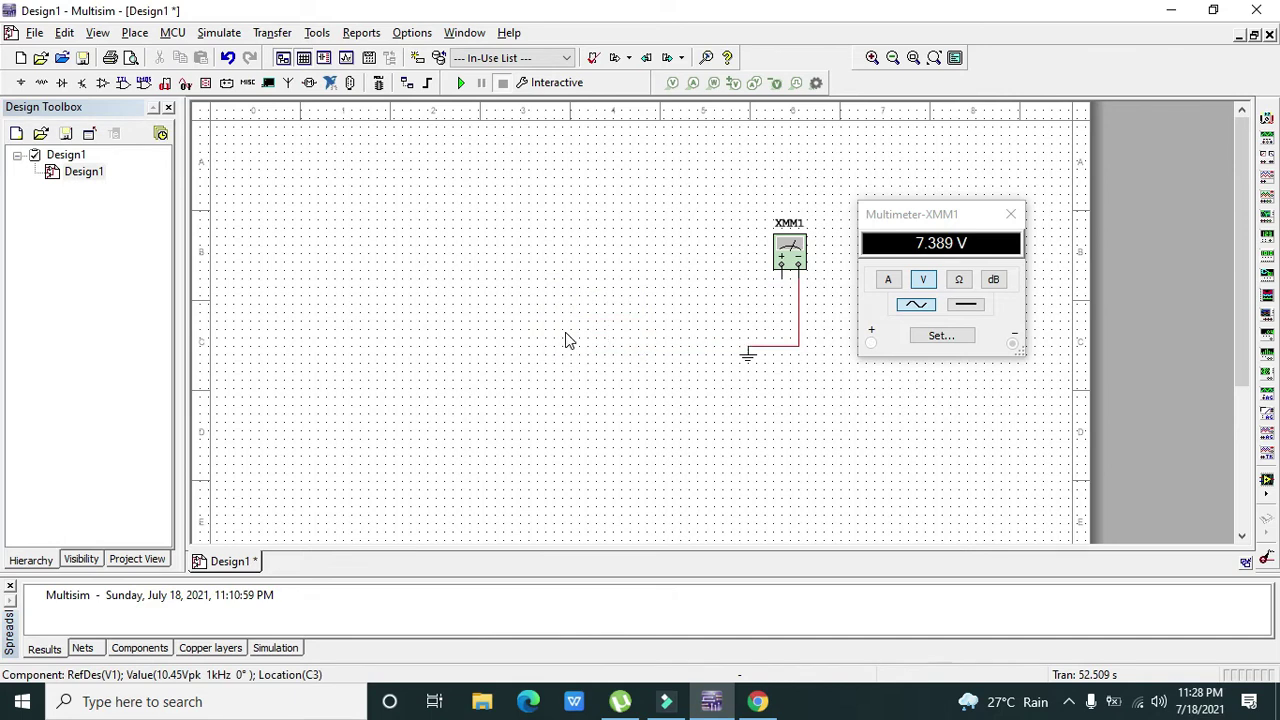
click(21, 82)
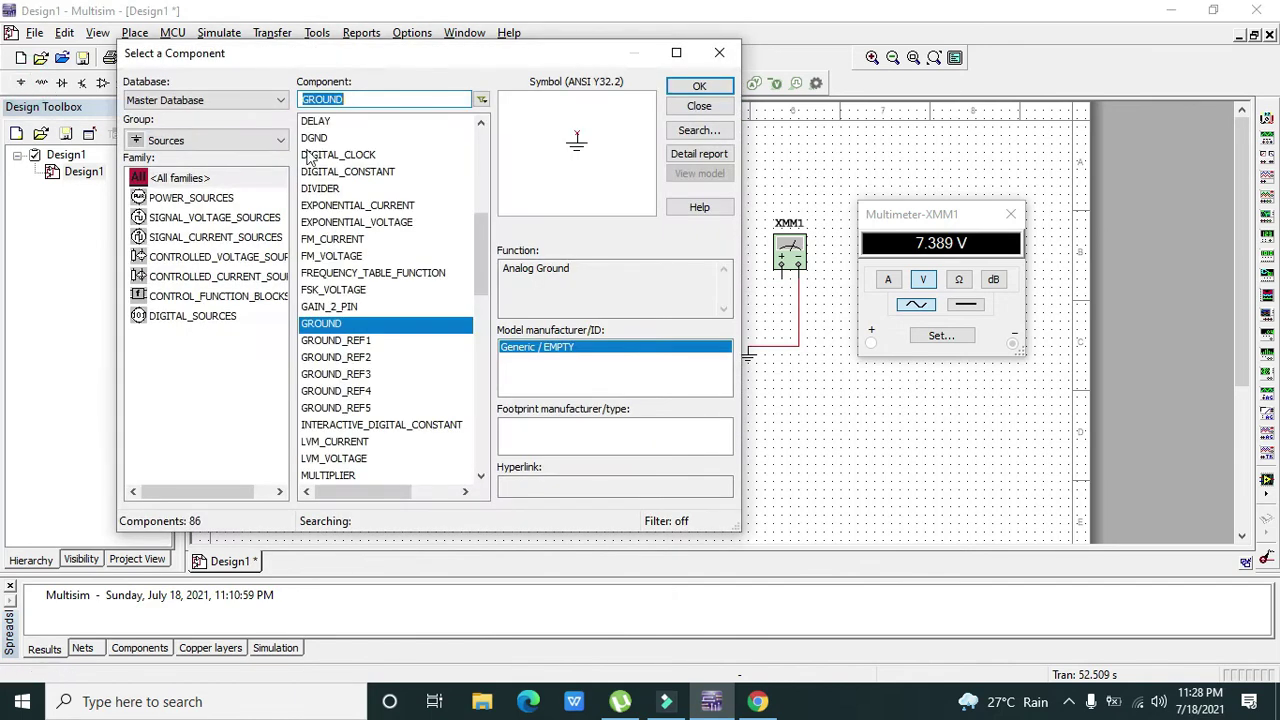
click(484, 145)
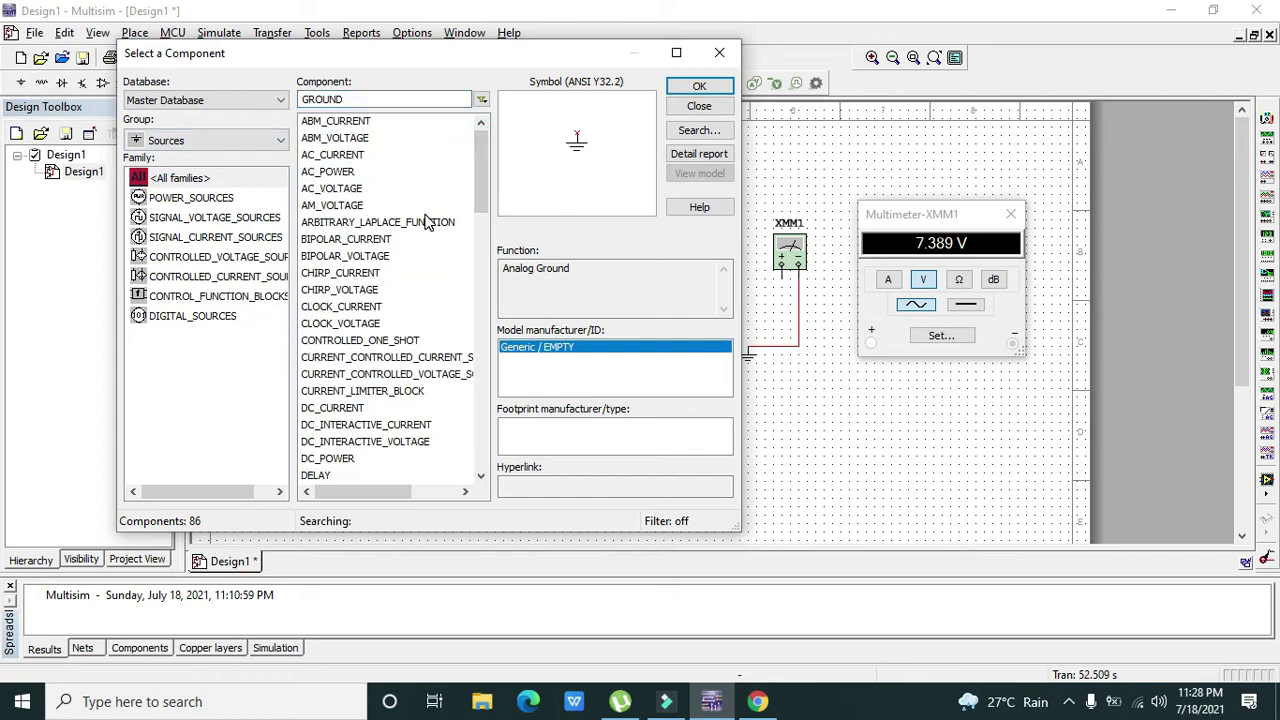
click(374, 410)
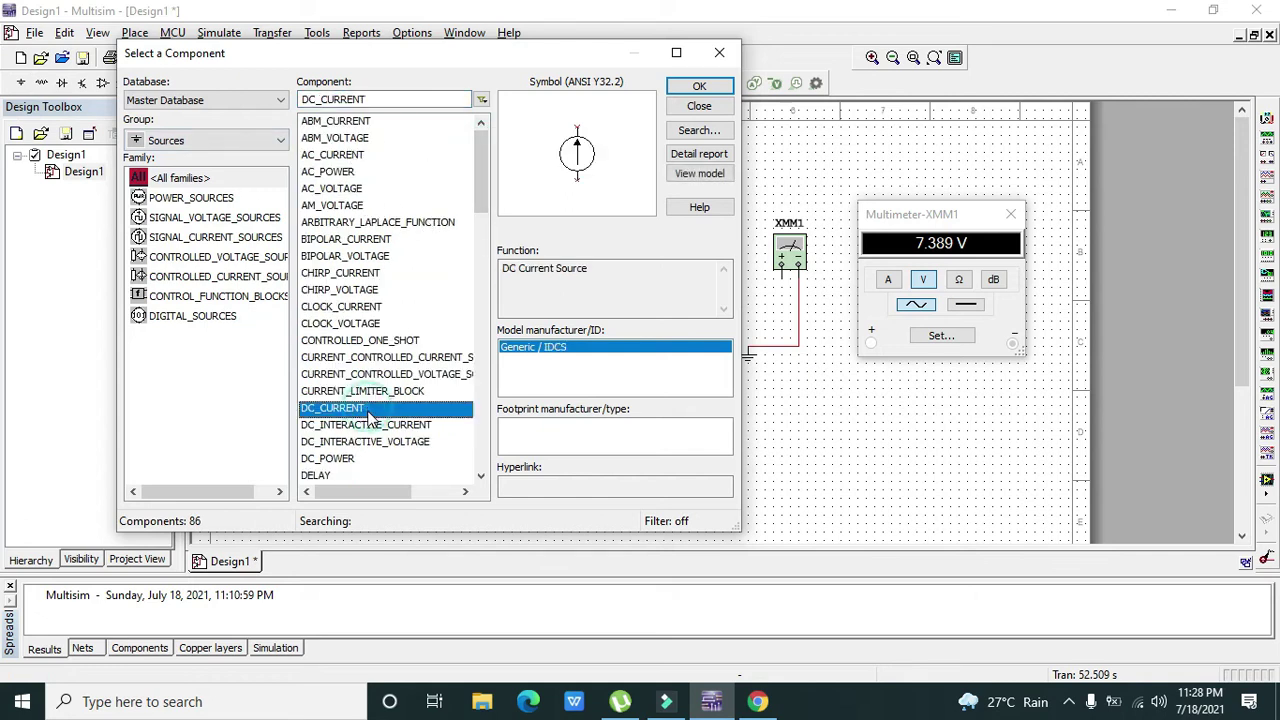
drag(487, 165, 484, 177)
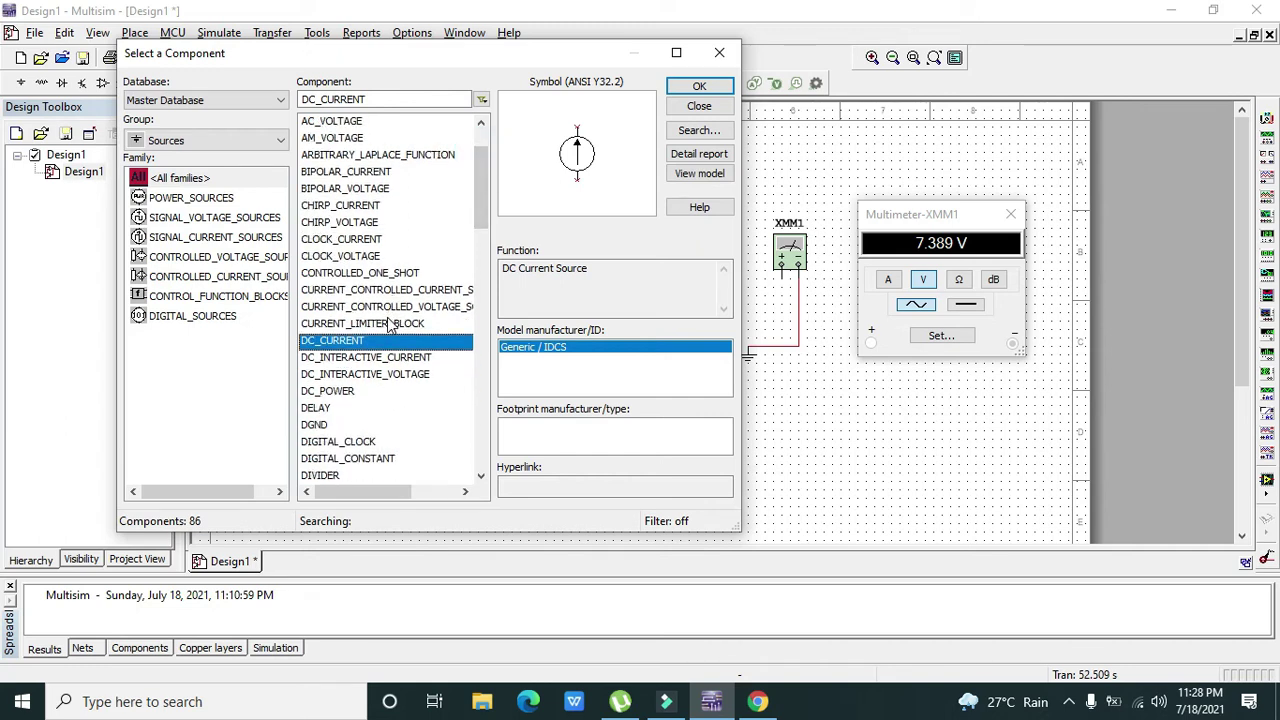
click(330, 395)
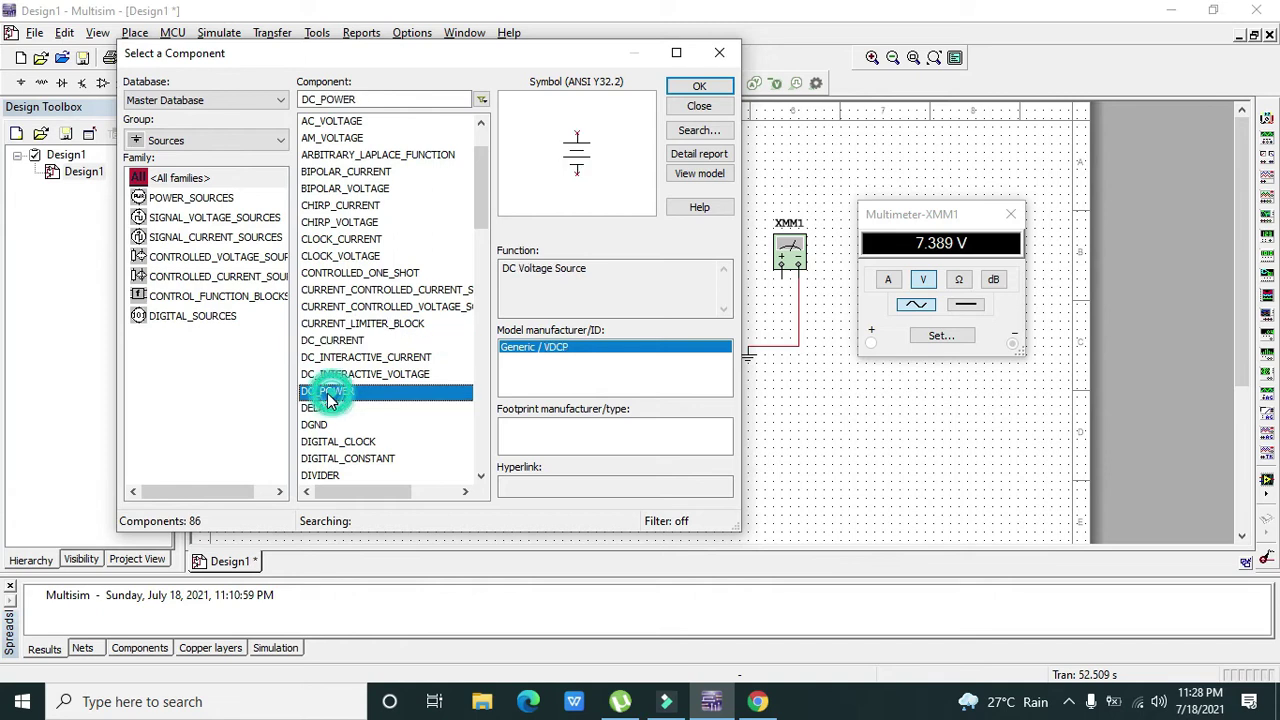
click(695, 92)
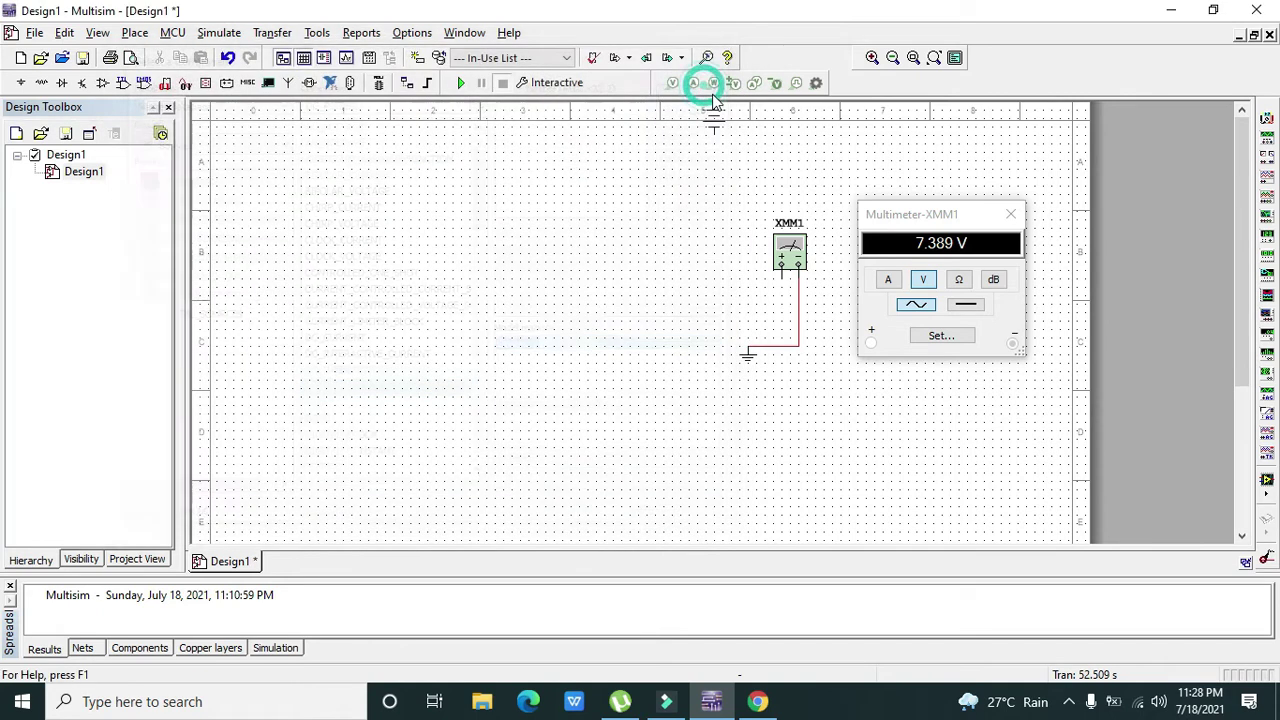
click(532, 332)
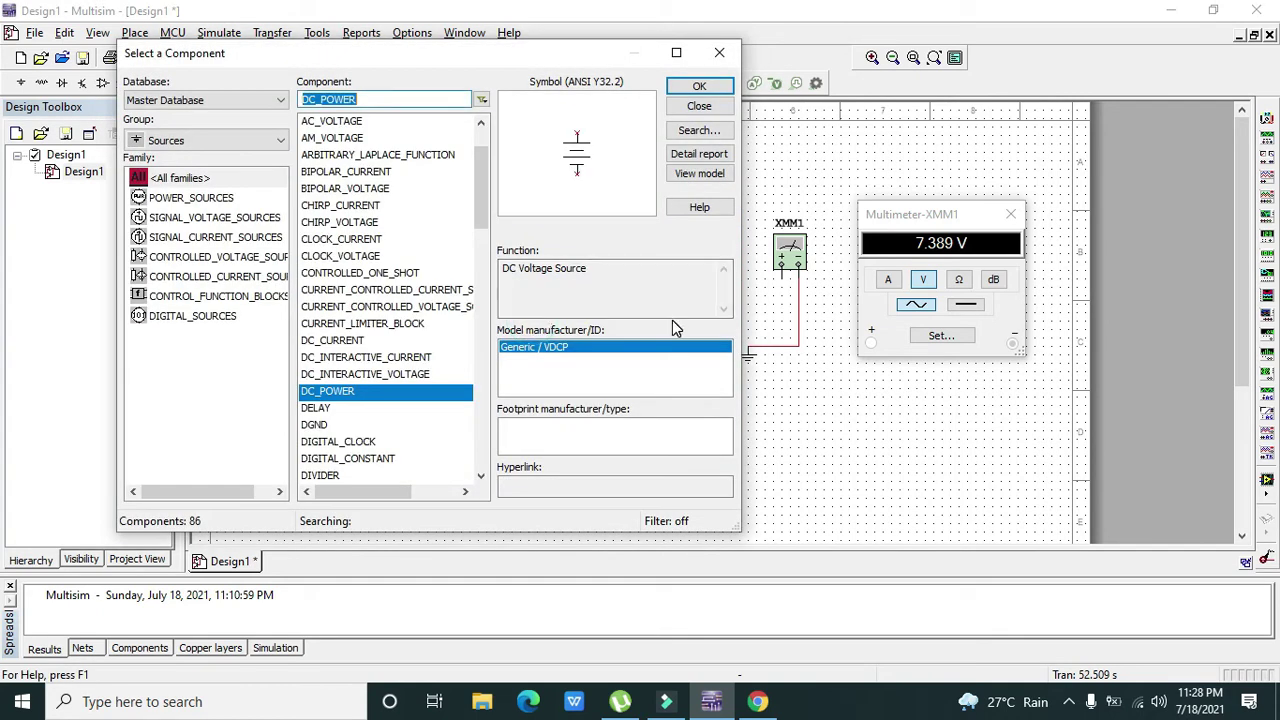
- Wire XMM1's positive terminal to the battery's top pin and shift the battery lower
click(719, 52)
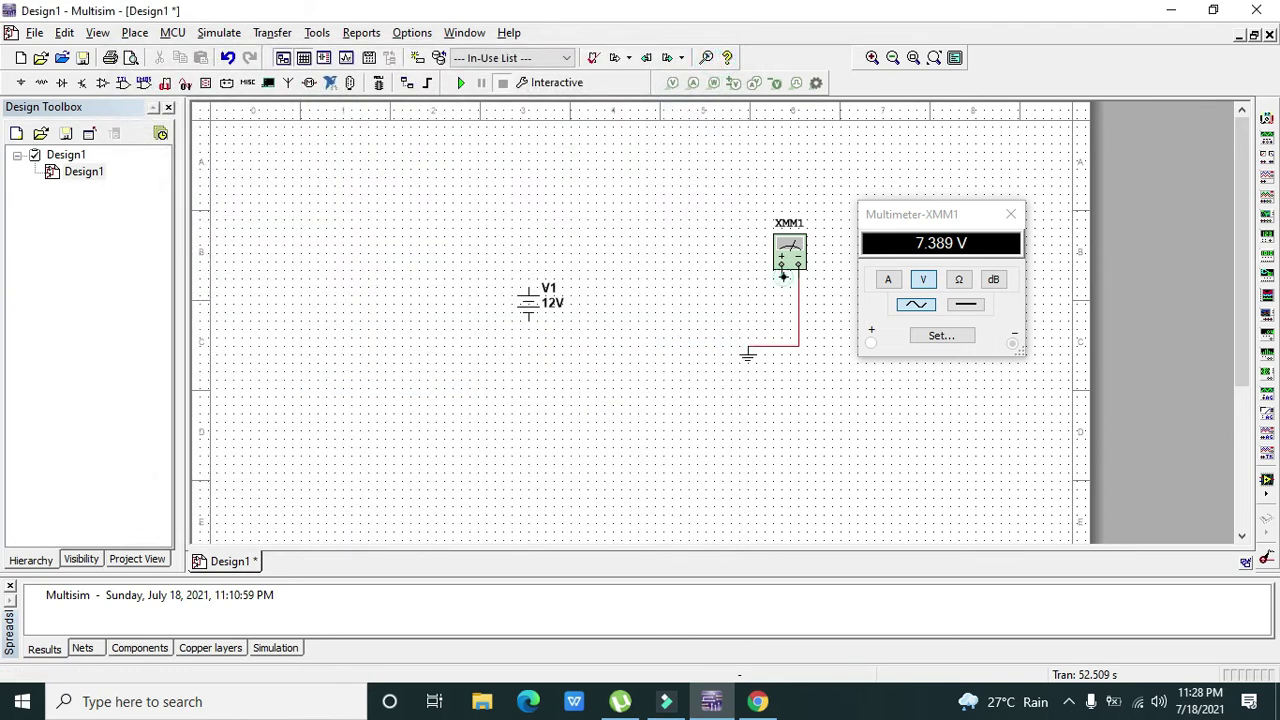
click(781, 266)
click(527, 278)
click(528, 286)
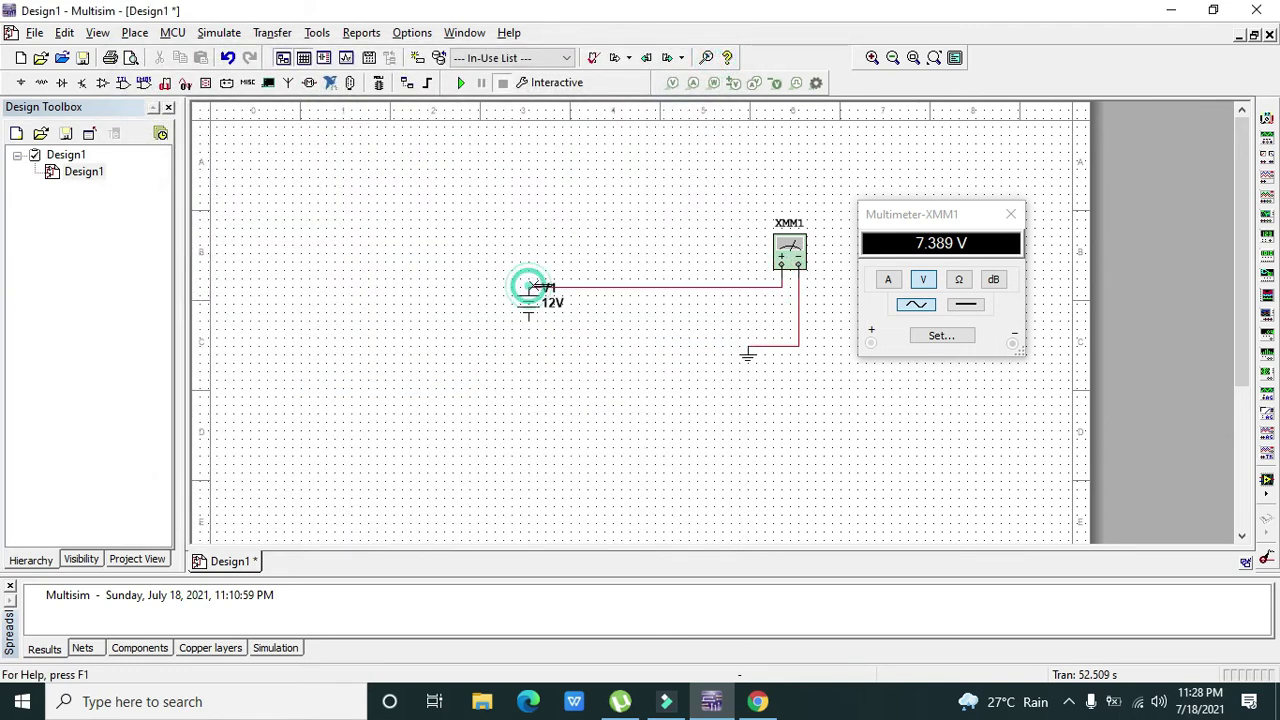
drag(528, 305, 529, 331)
click(537, 383)
- Route a wire from the battery's bottom pin to the ground node
click(528, 342)
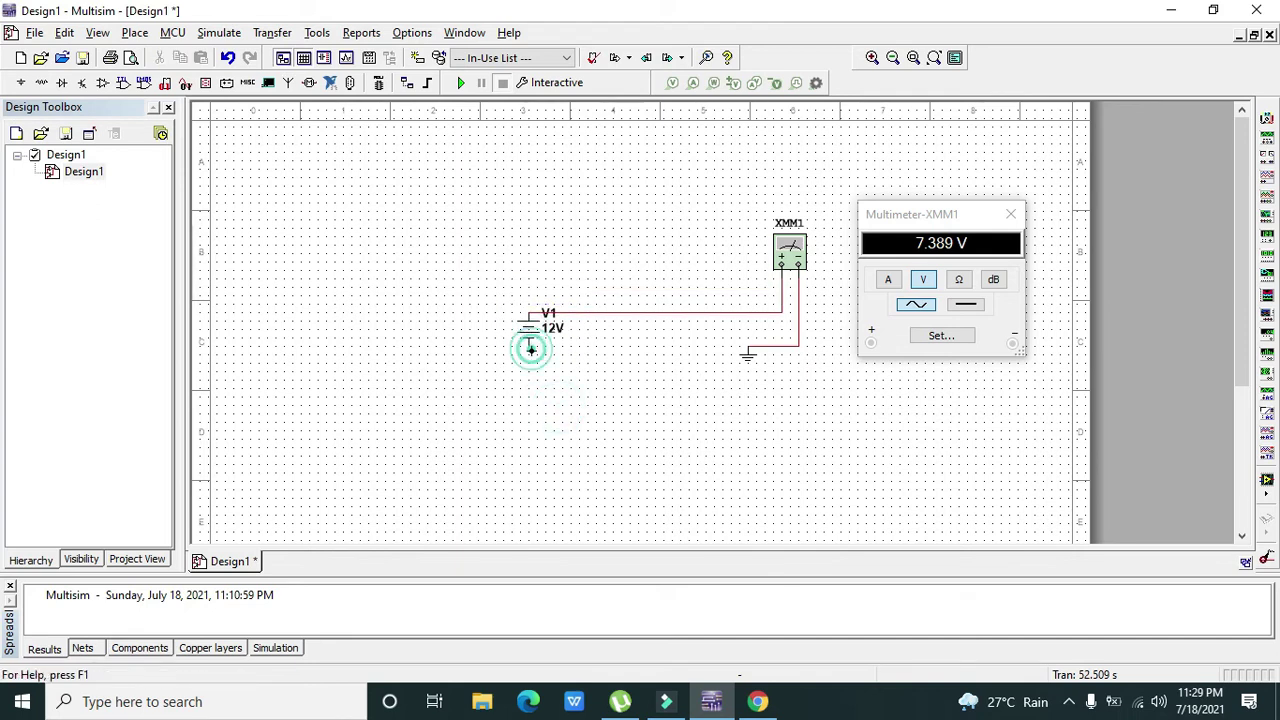
click(697, 368)
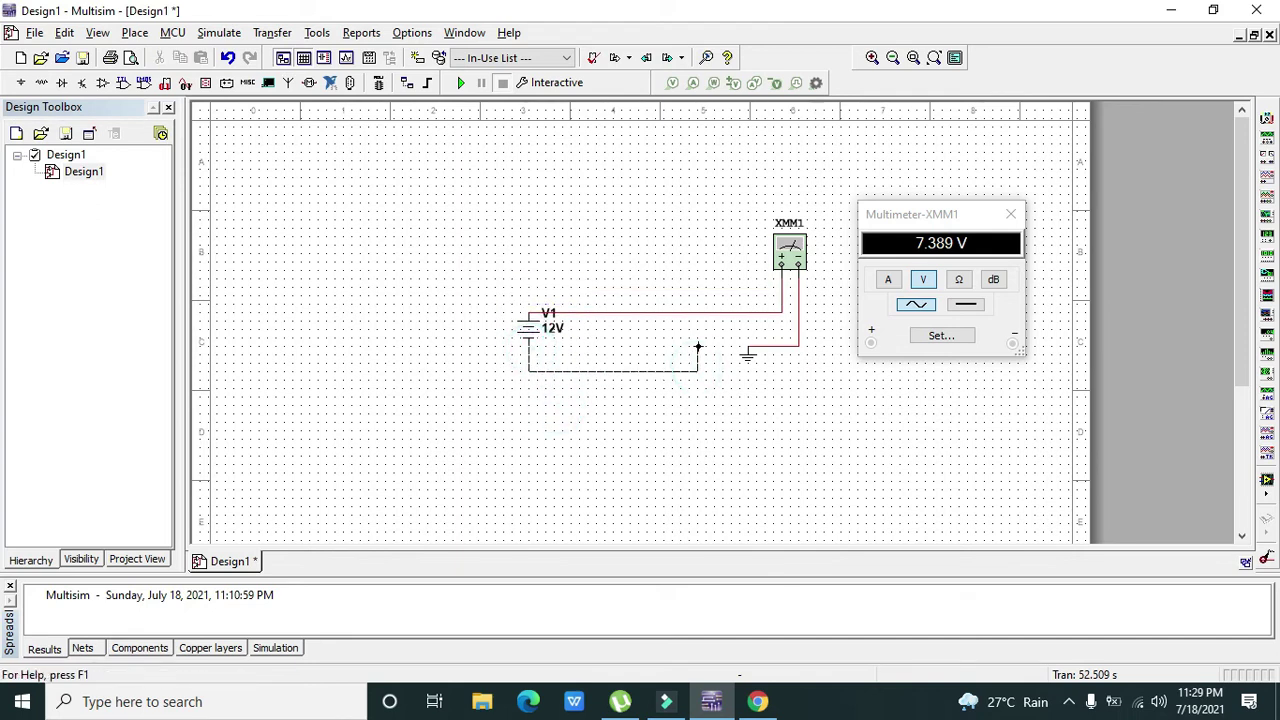
click(698, 346)
click(748, 345)
click(767, 344)
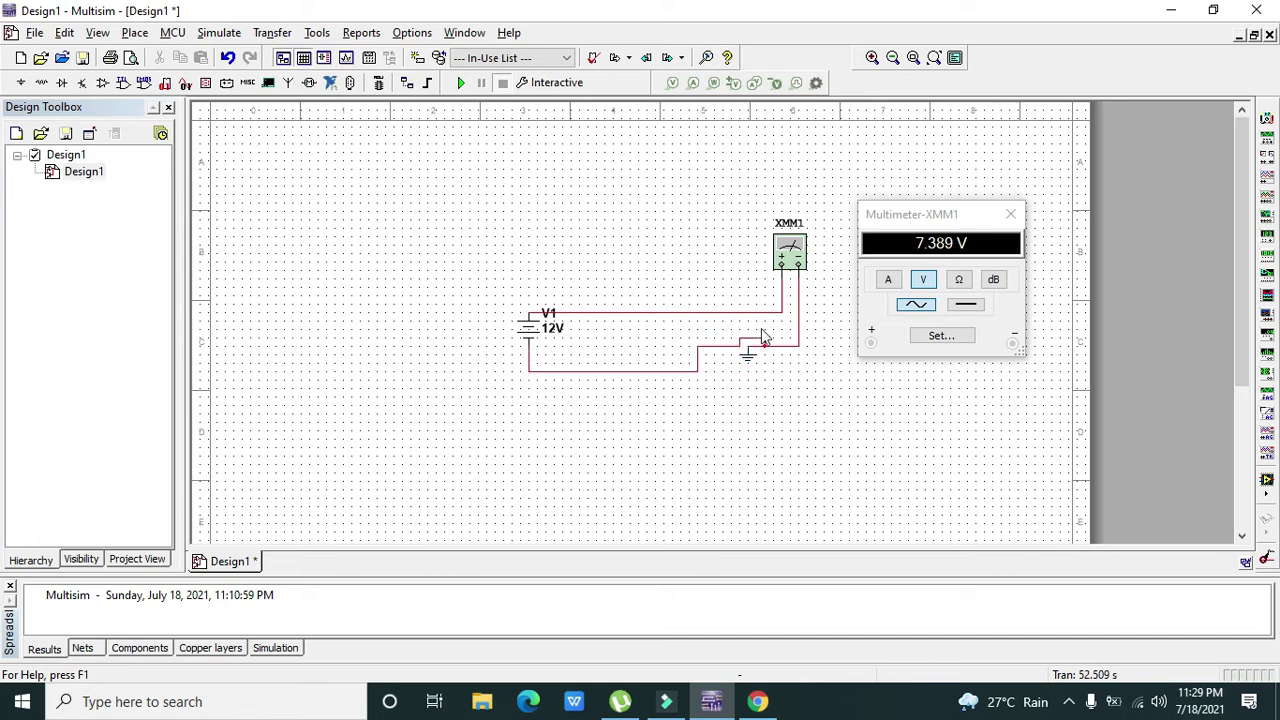
click(749, 314)
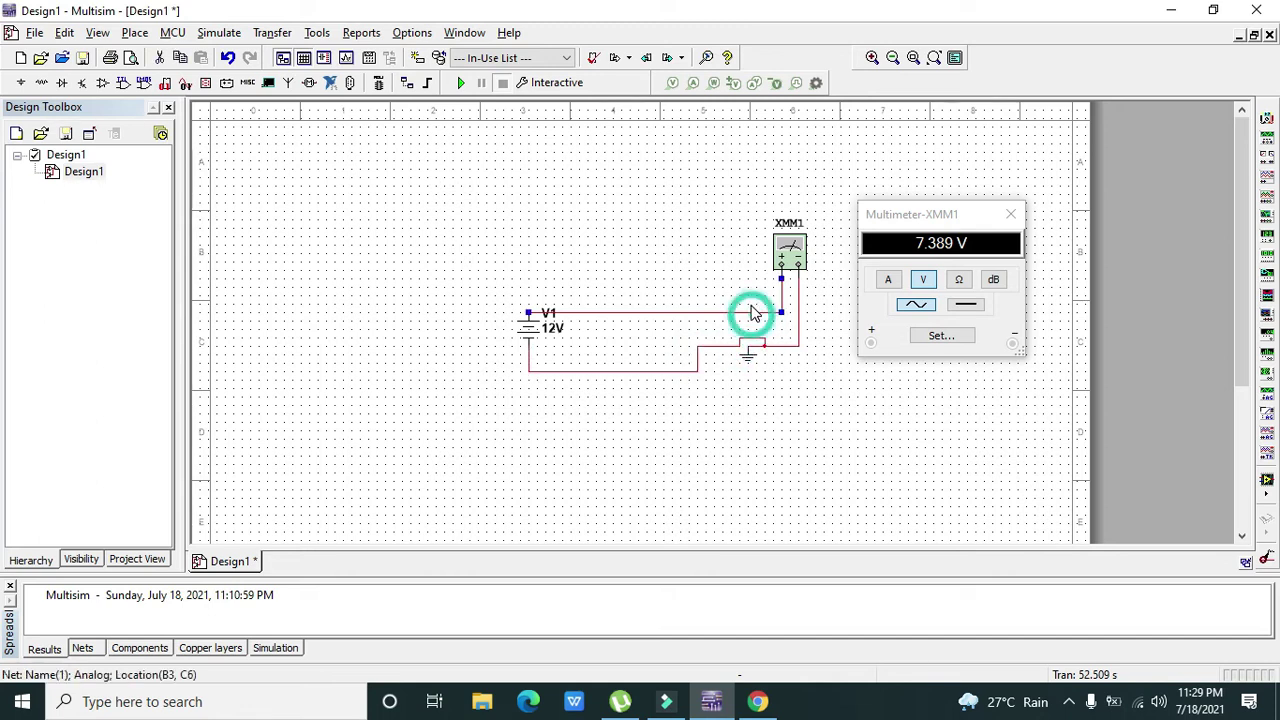
- Run the simulation with XMM1 in DC mode, read 12 V, then stop it
click(460, 84)
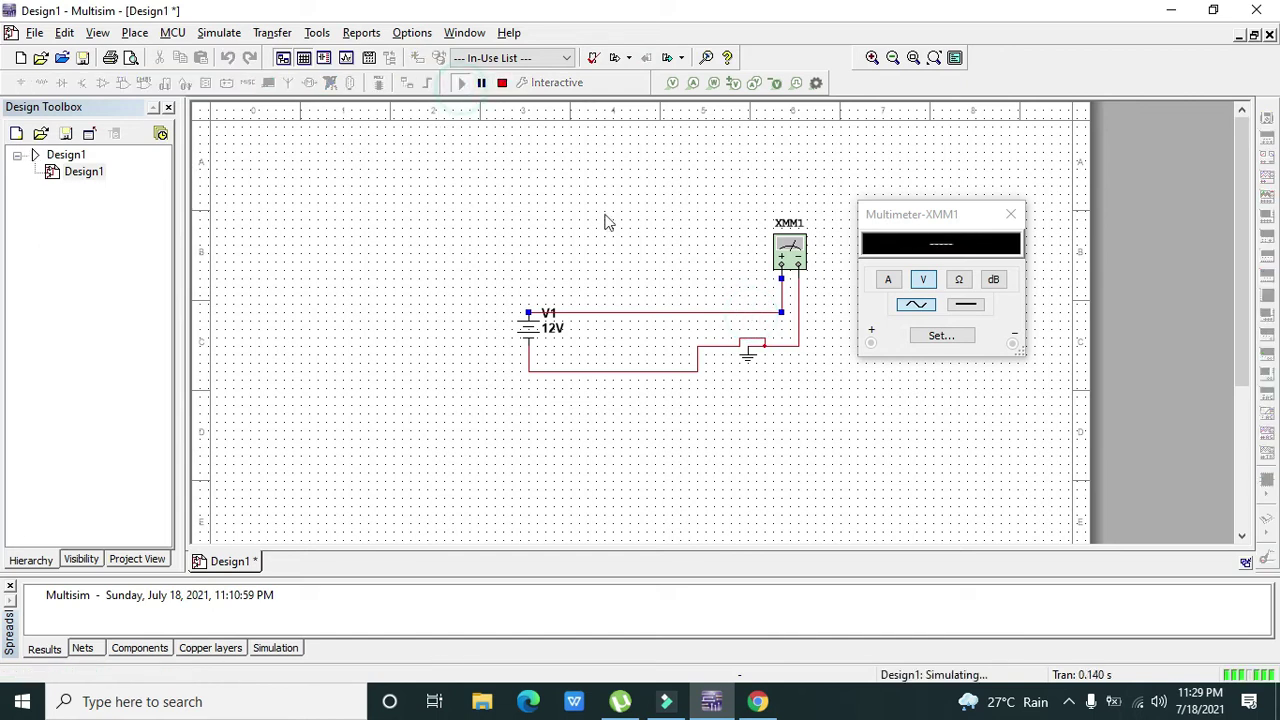
click(968, 307)
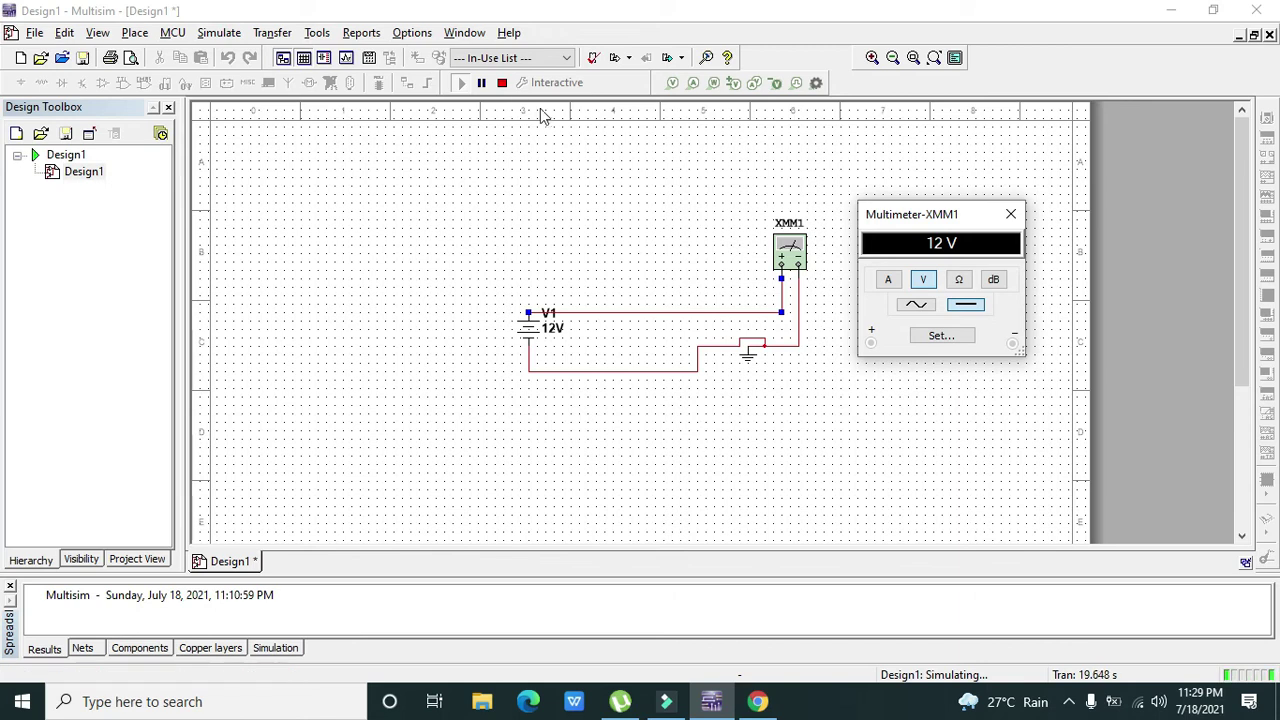
click(502, 83)
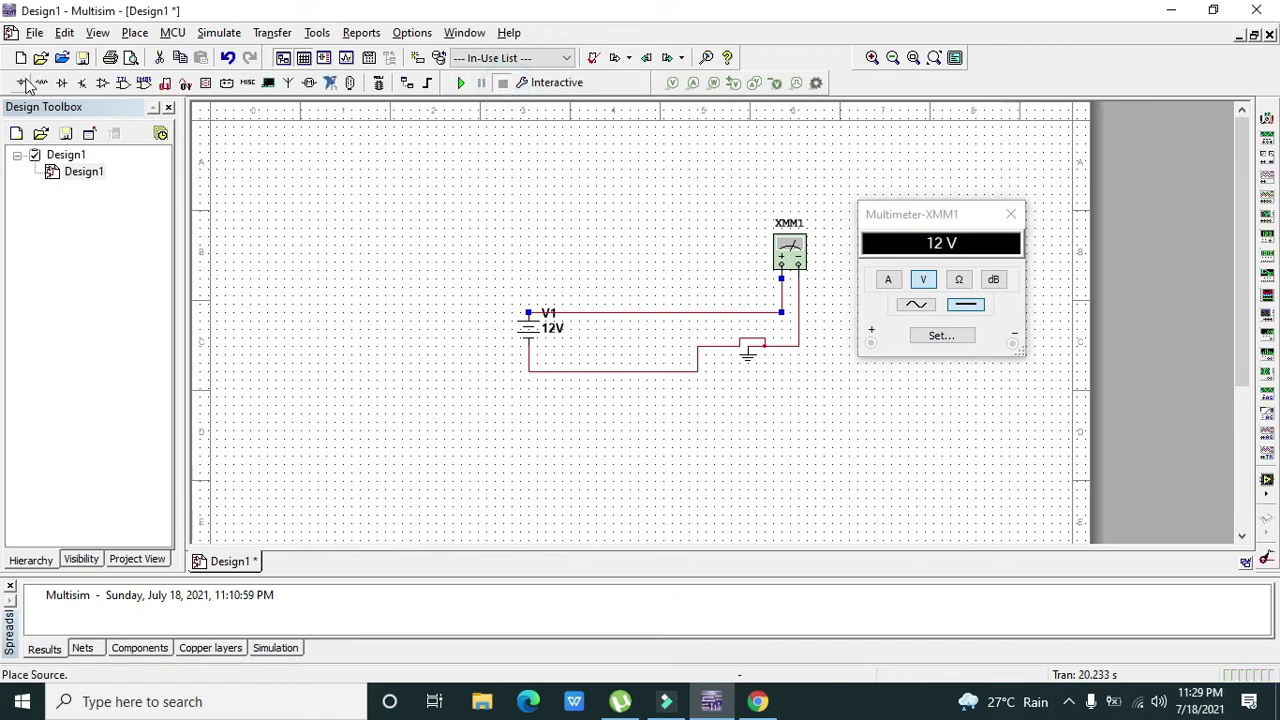
- Place a 1 kΩ resistor R1 right of the circuit and delete the battery-to-meter positive wire
click(41, 82)
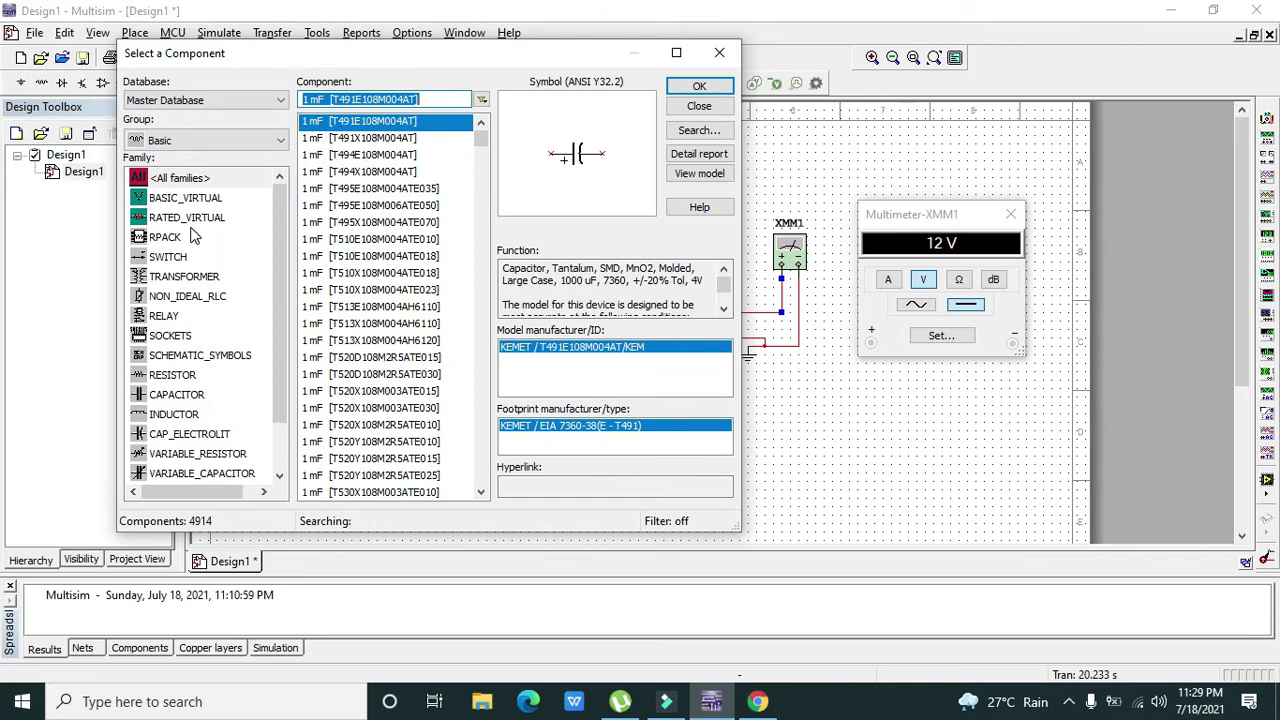
click(175, 375)
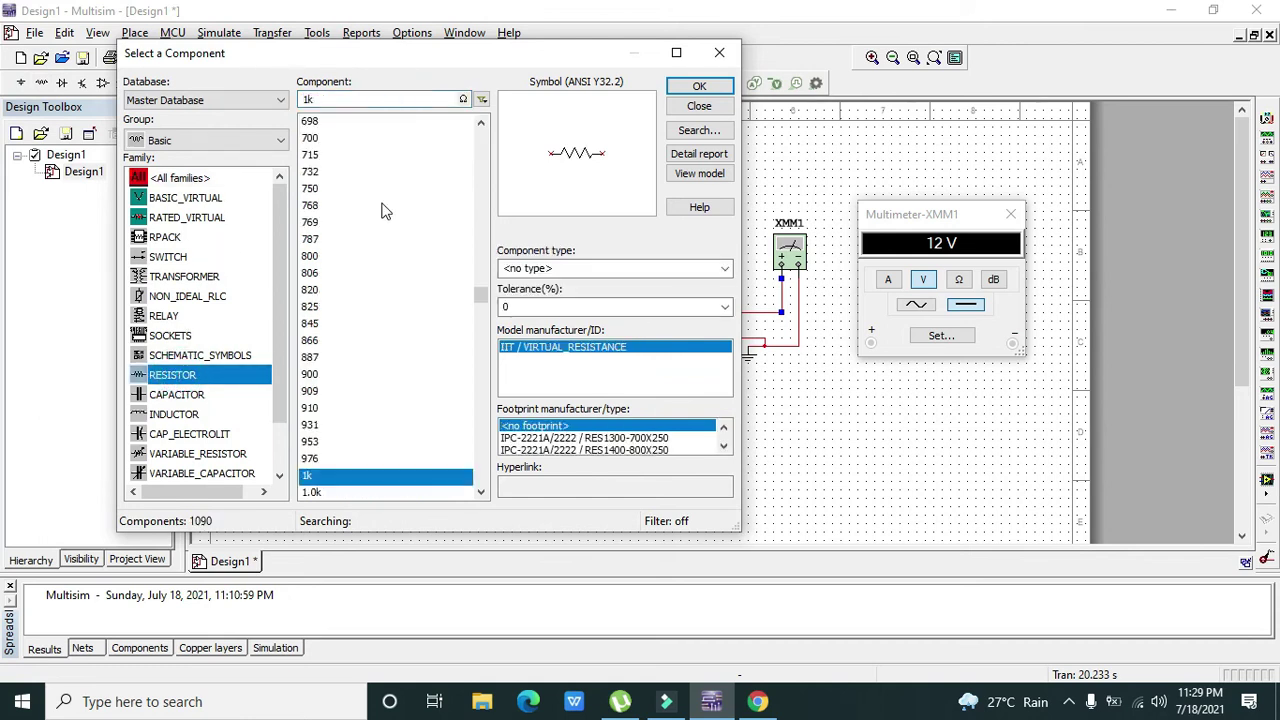
click(699, 85)
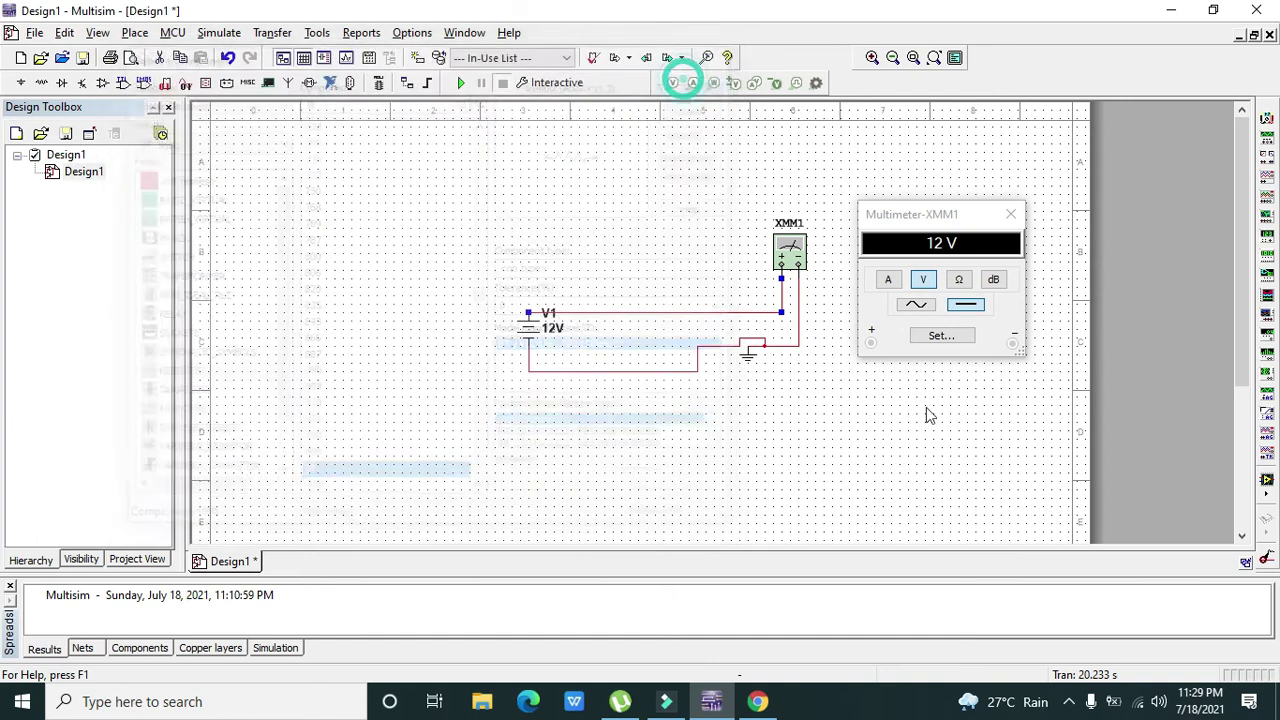
click(928, 422)
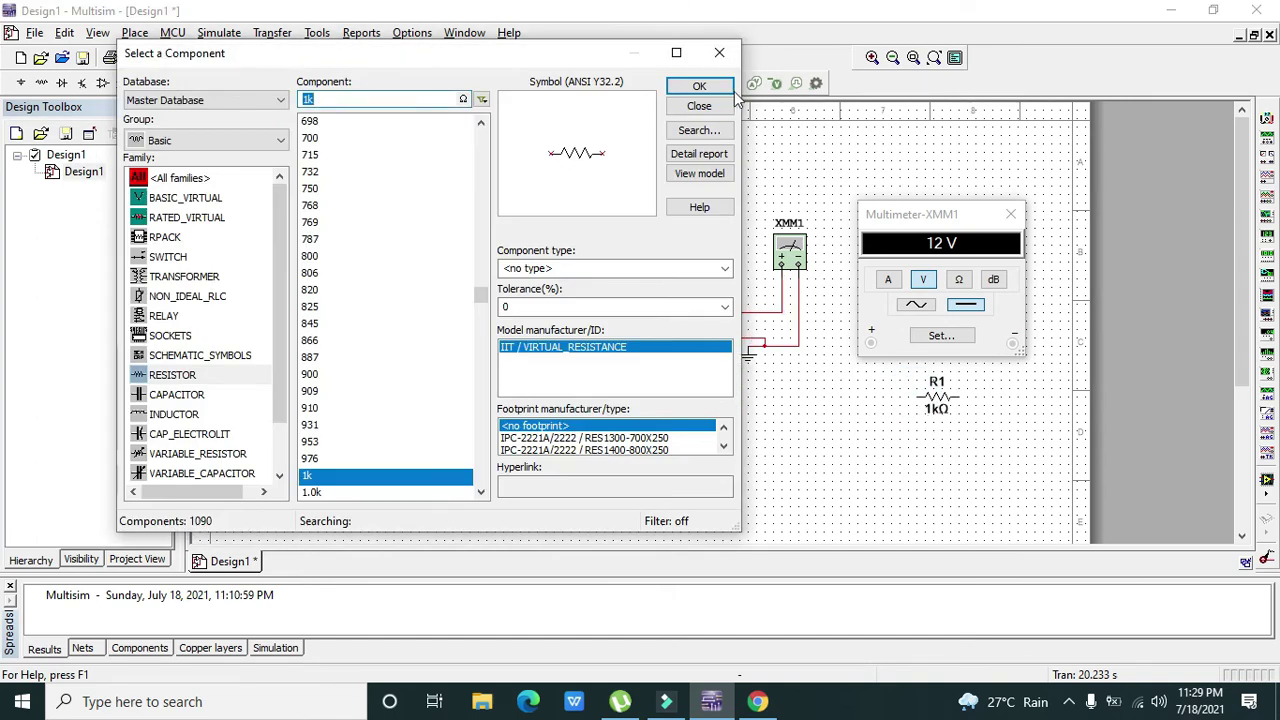
click(719, 53)
click(712, 313)
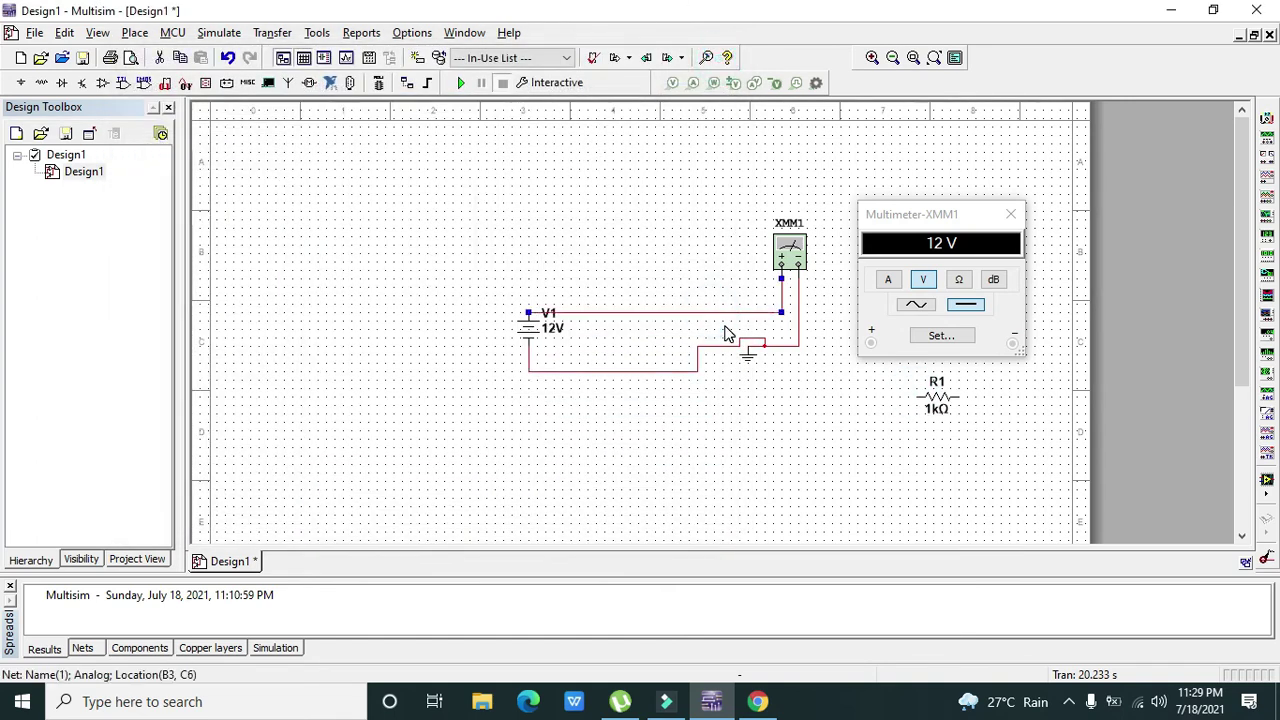
key(Delete)
- Delete the battery's ground wire and switch XMM1 to resistance (Ω) mode
click(724, 346)
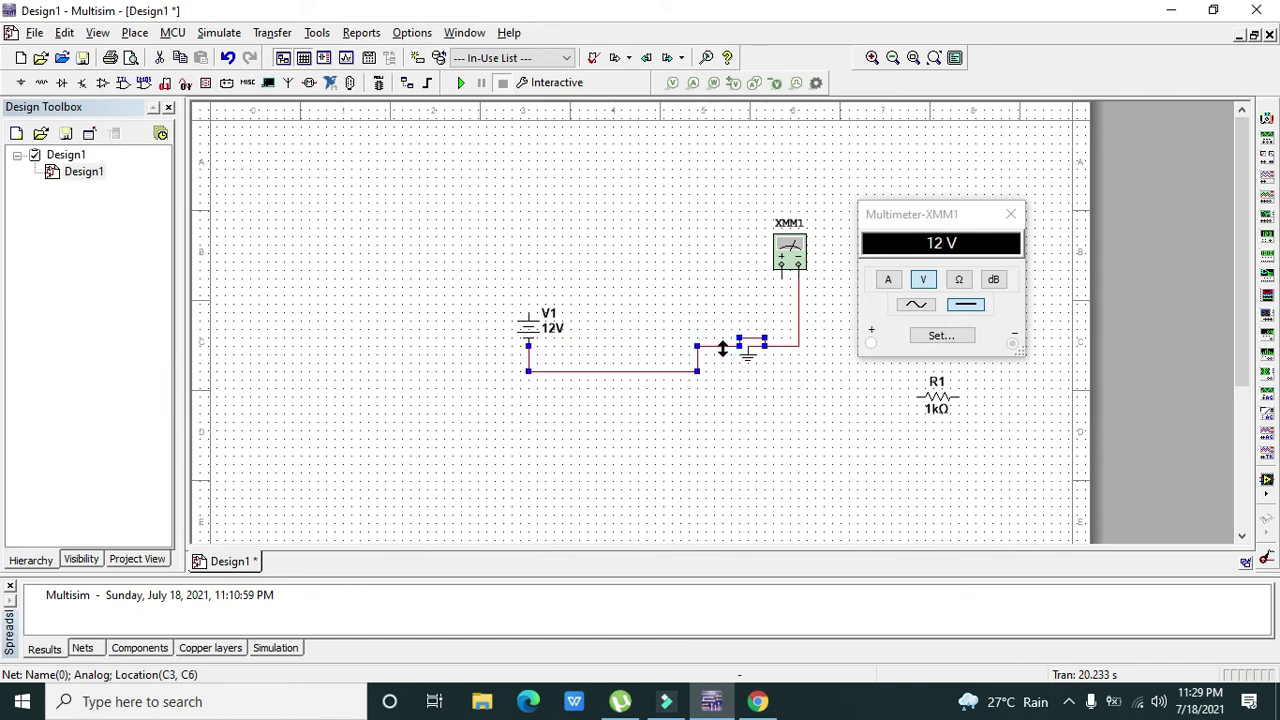
key(Delete)
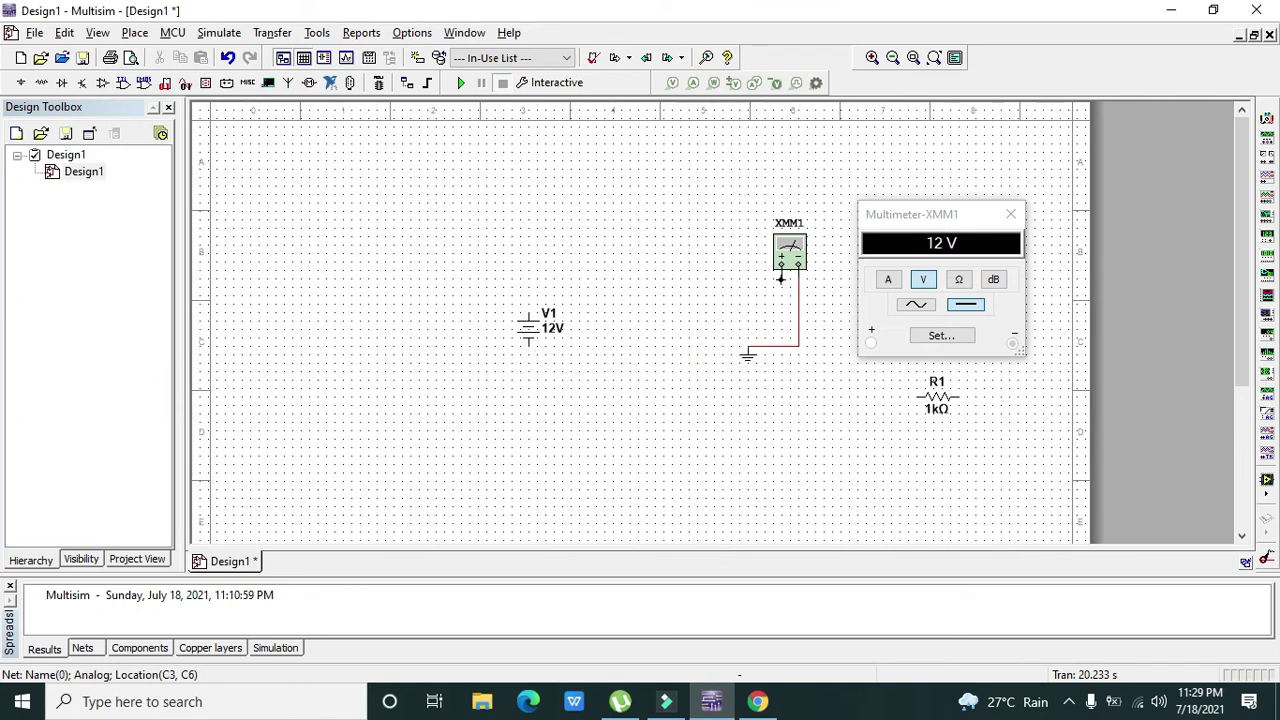
click(962, 281)
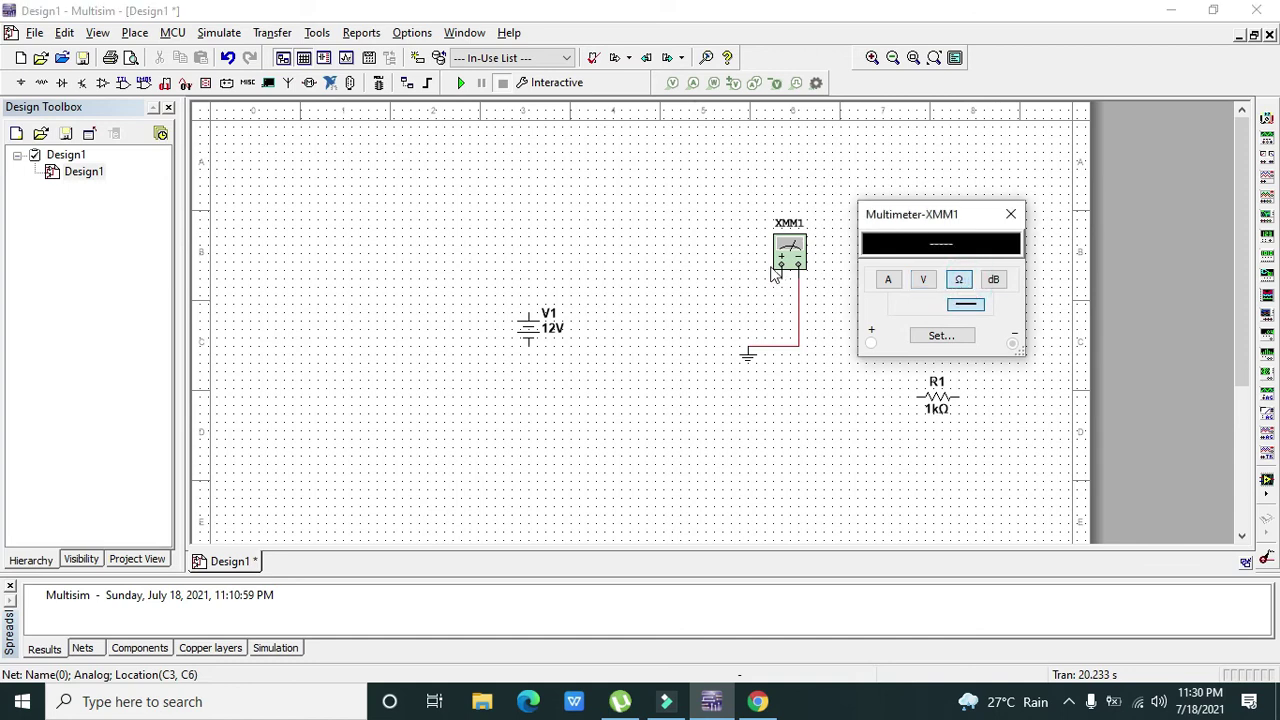
- Wire XMM1's + terminal to R1's left pin and R1's right pin to the ground node
click(781, 265)
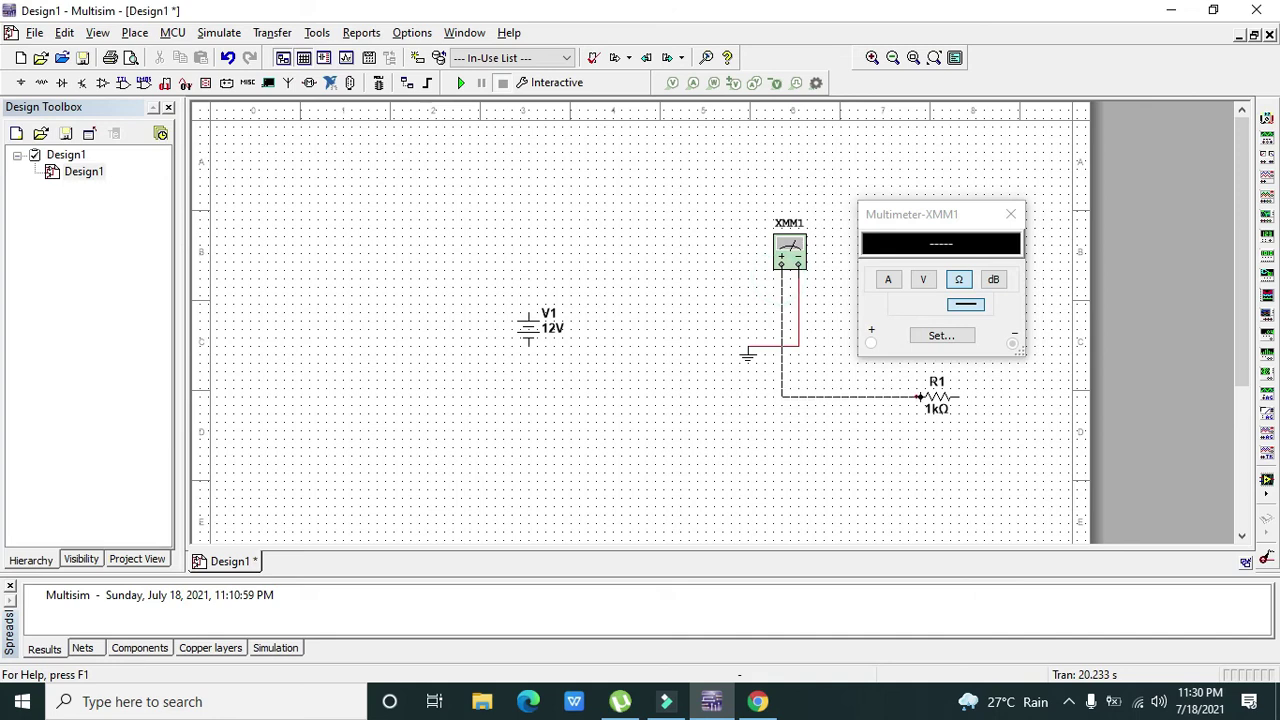
click(917, 397)
click(917, 397)
click(960, 397)
click(799, 345)
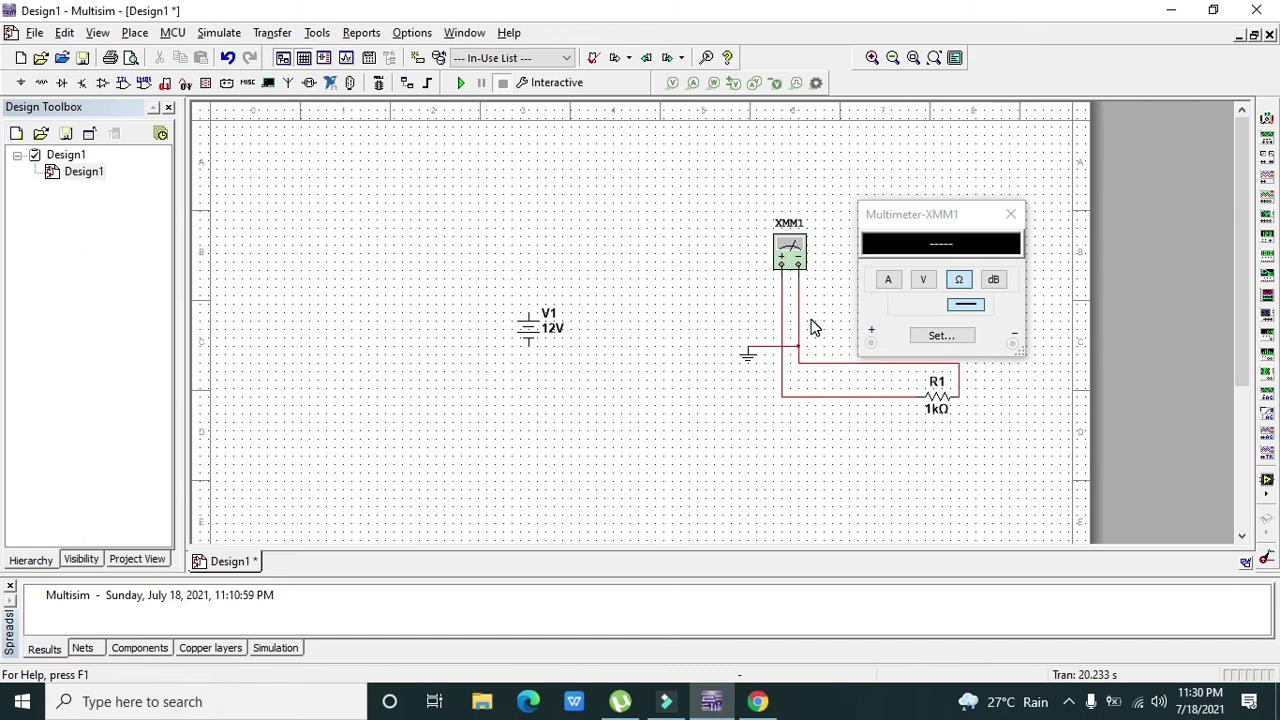
- Run the simulation and reposition the XMM1 readout to show R1 measuring 1 kOhm
click(462, 83)
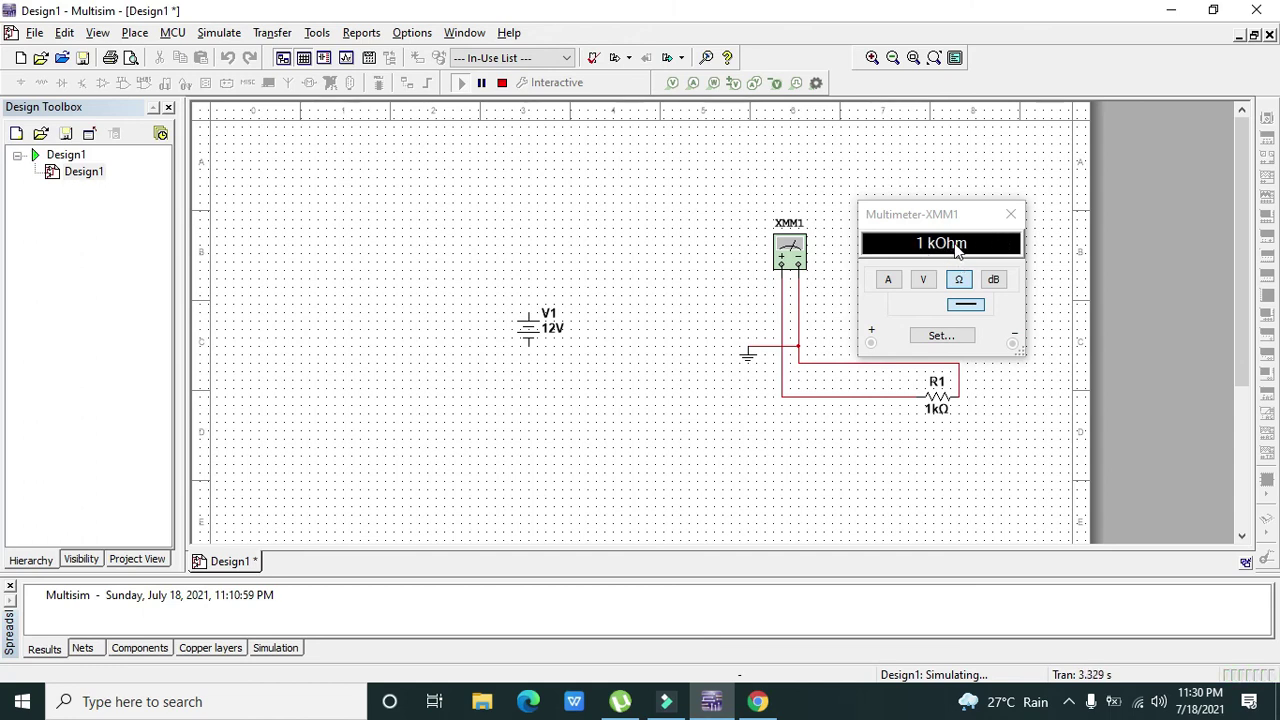
drag(943, 220, 963, 160)
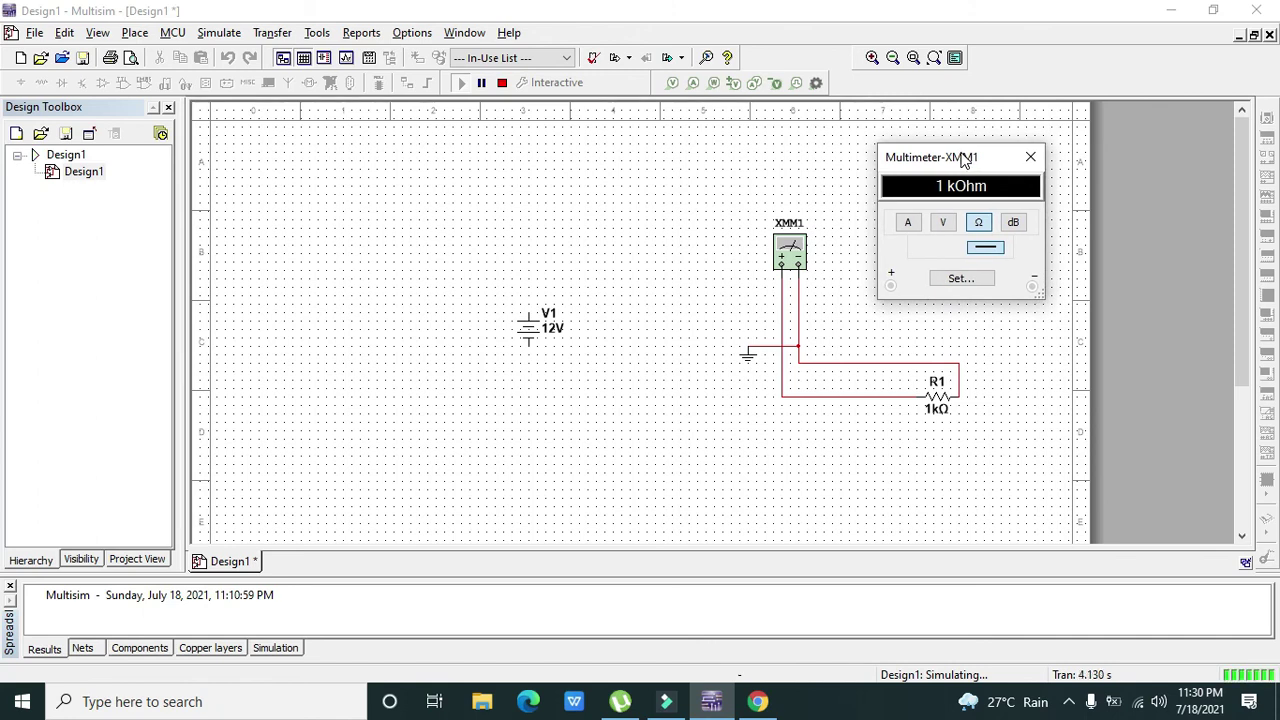